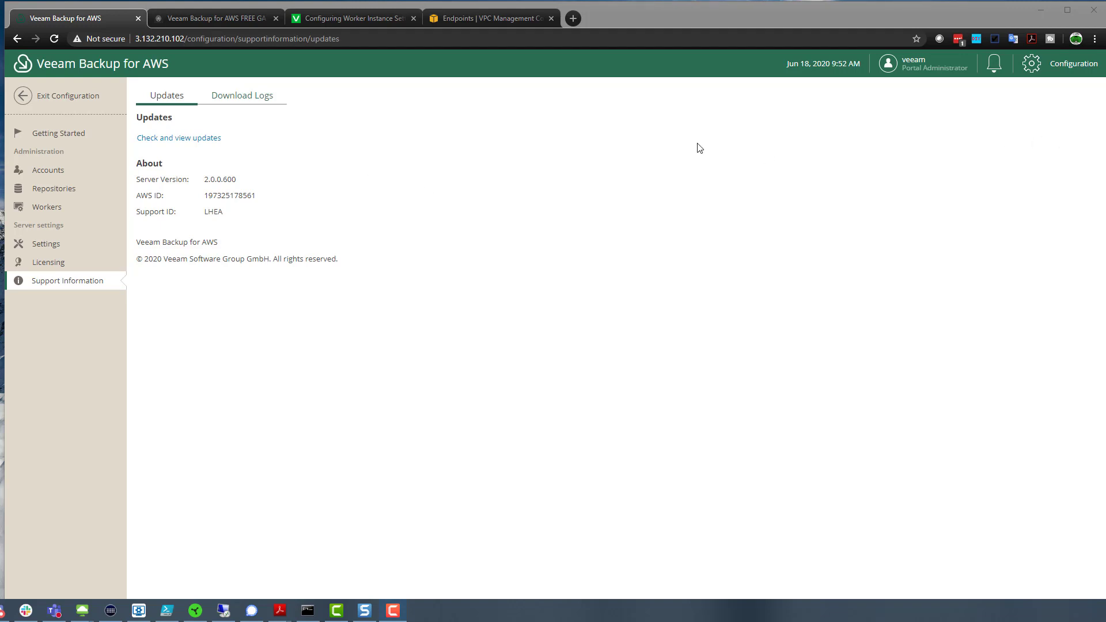
- Check for Veeam Backup for AWS updates and review the update session history, closing the updater afterward
click(197, 139)
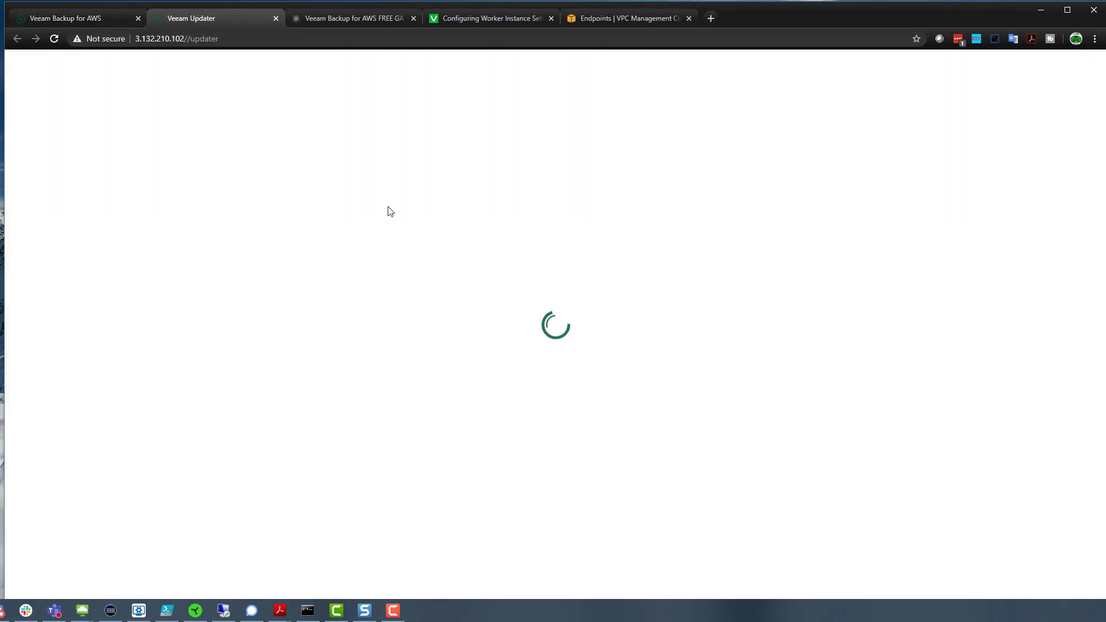
click(64, 156)
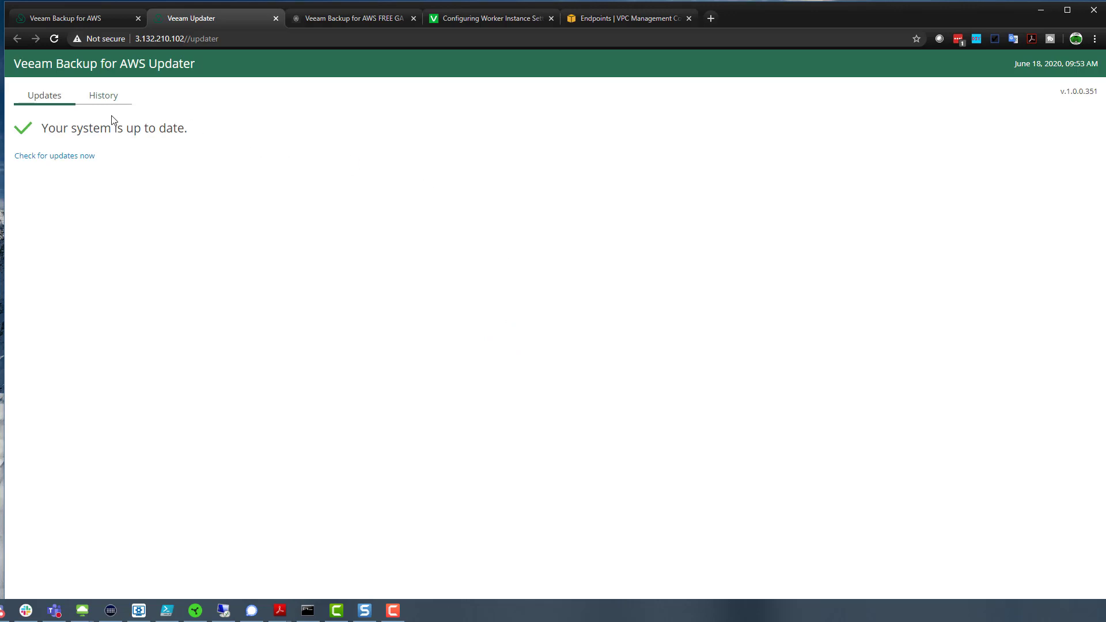
click(105, 97)
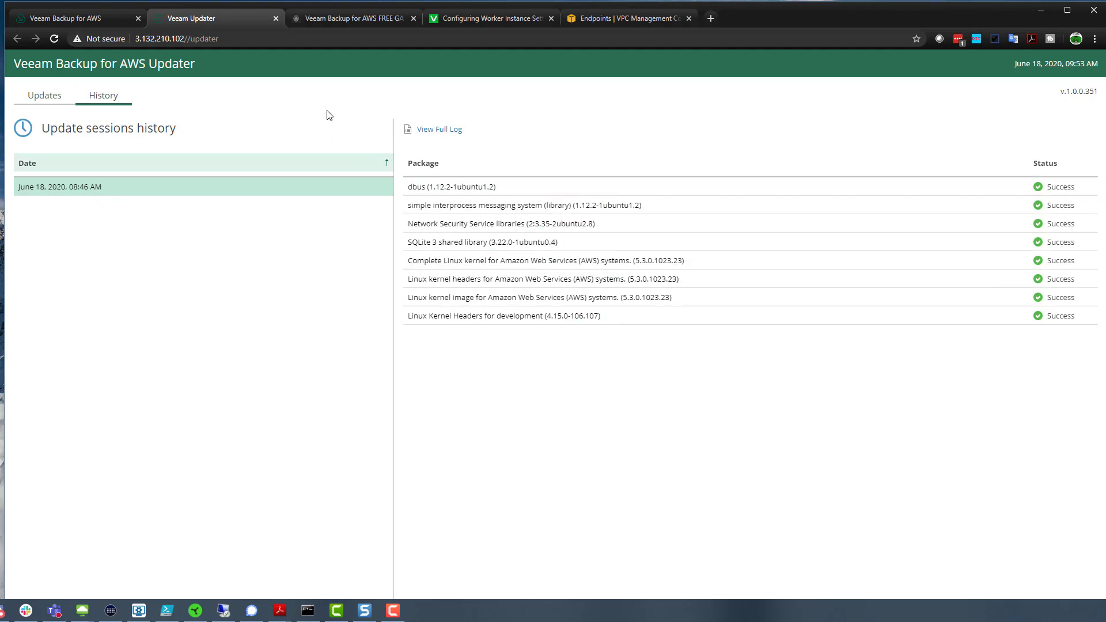
click(276, 19)
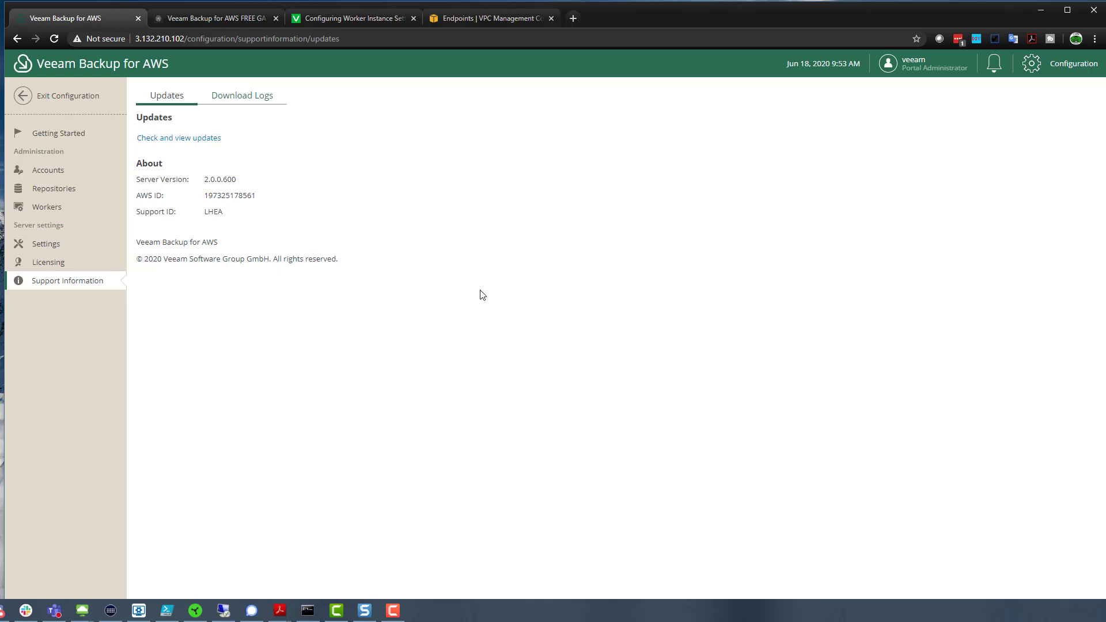
- Exit the configuration area and open the VBO Backup policy for editing at its source settings
click(60, 99)
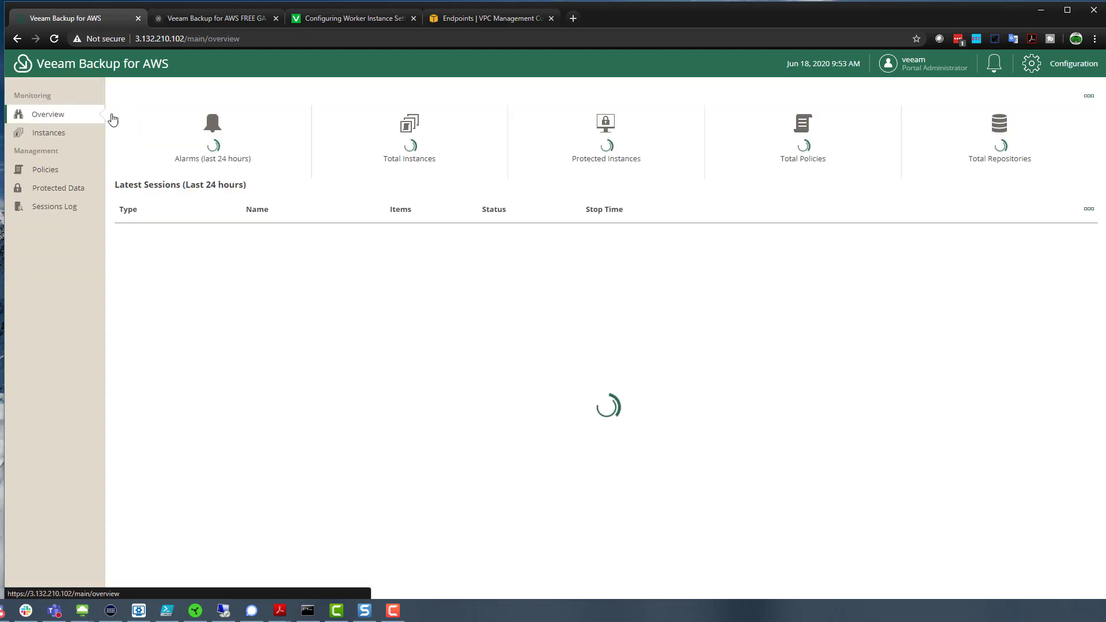
click(58, 172)
click(243, 217)
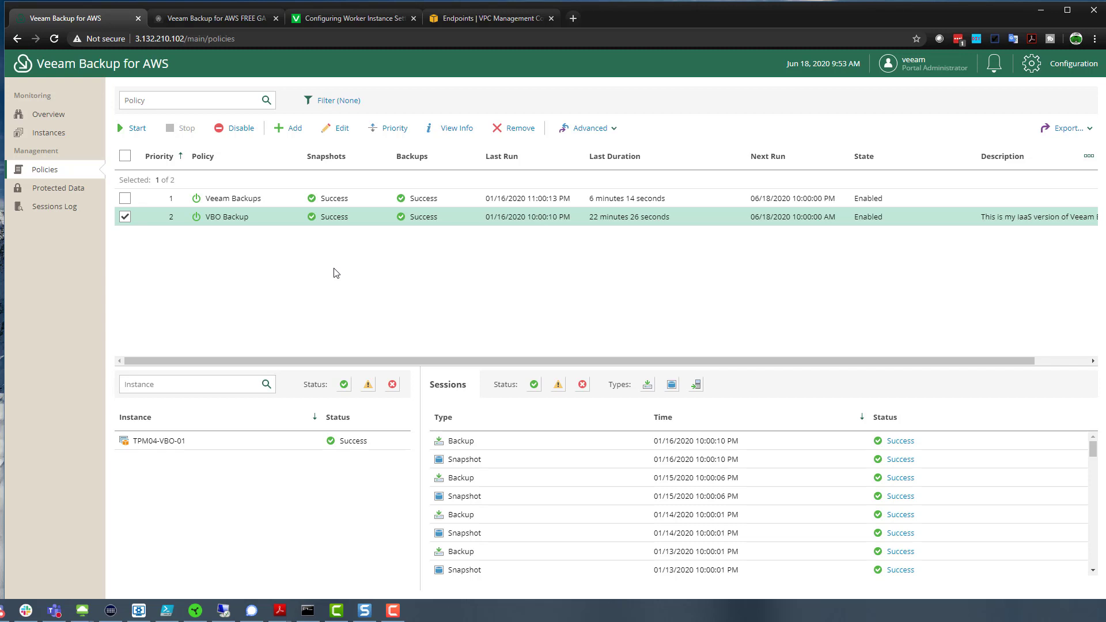
click(343, 128)
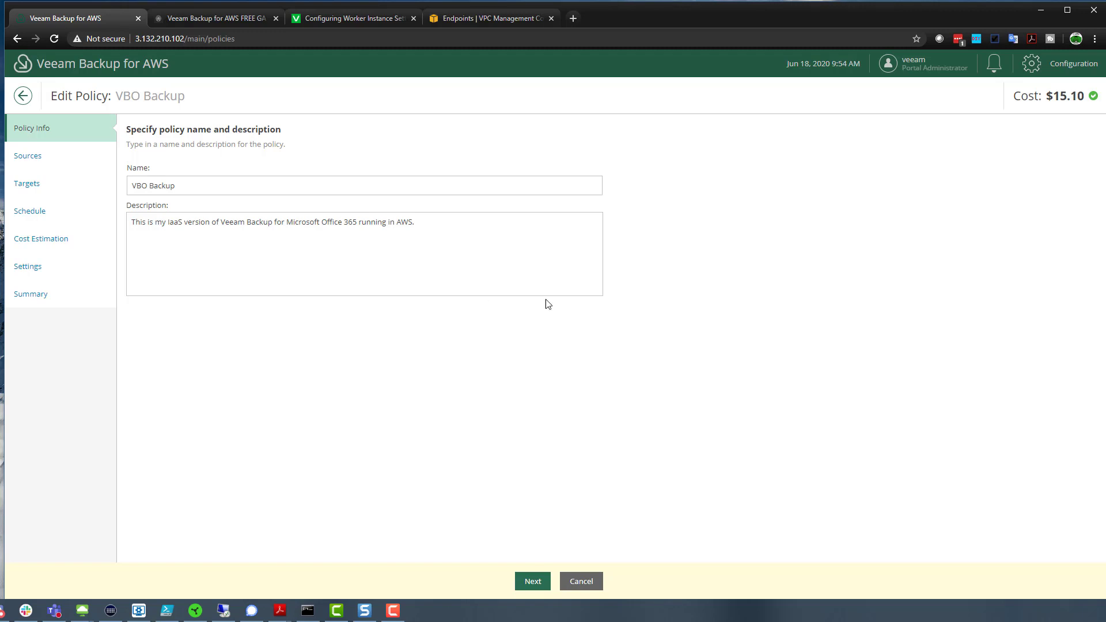
click(532, 580)
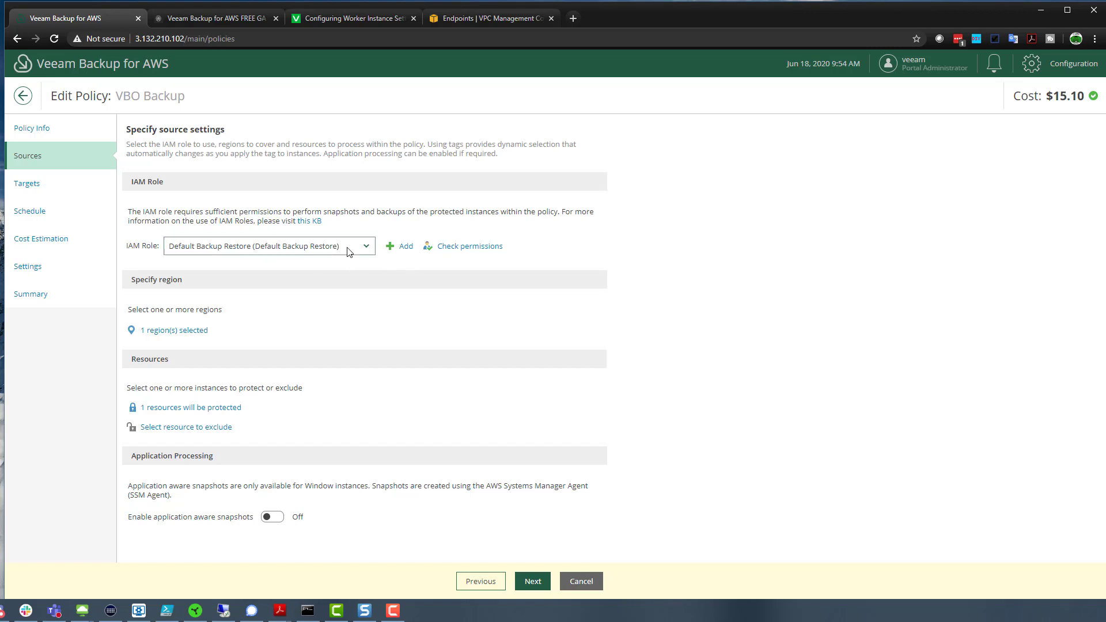
- Review the available IAM roles, check the selected role's permissions, and look at the permission-granting form without applying anything
click(364, 248)
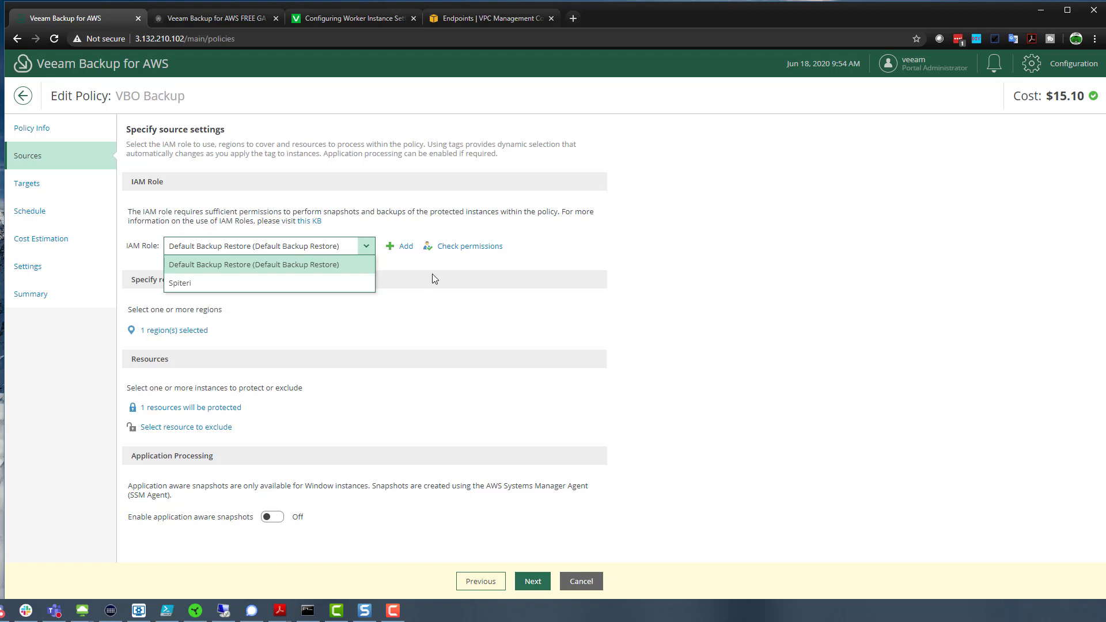
click(511, 276)
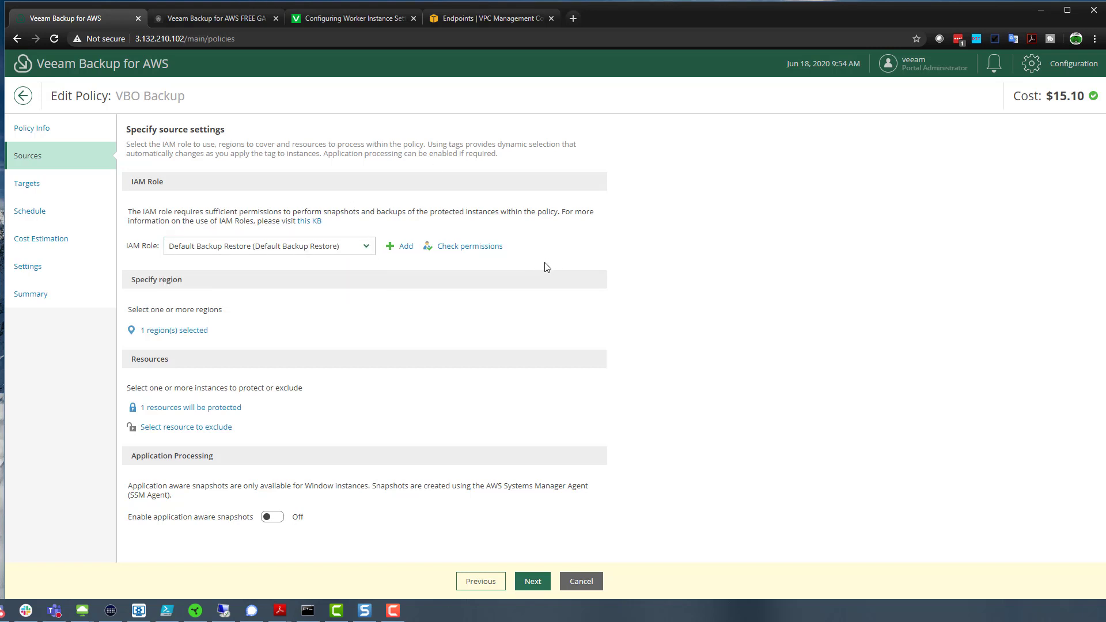
click(482, 249)
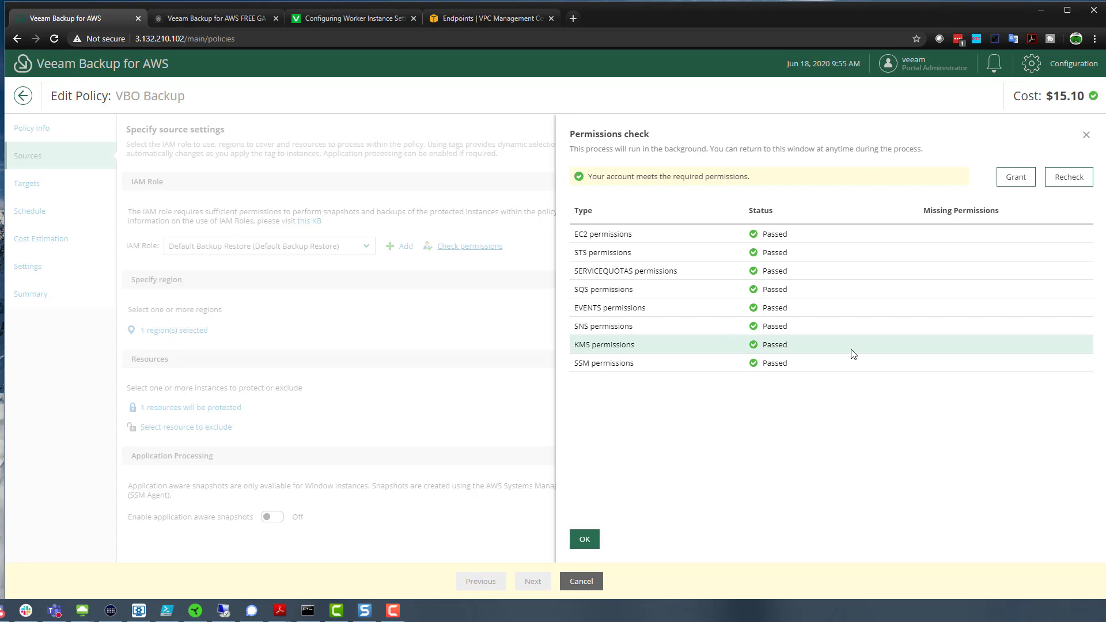
click(1018, 180)
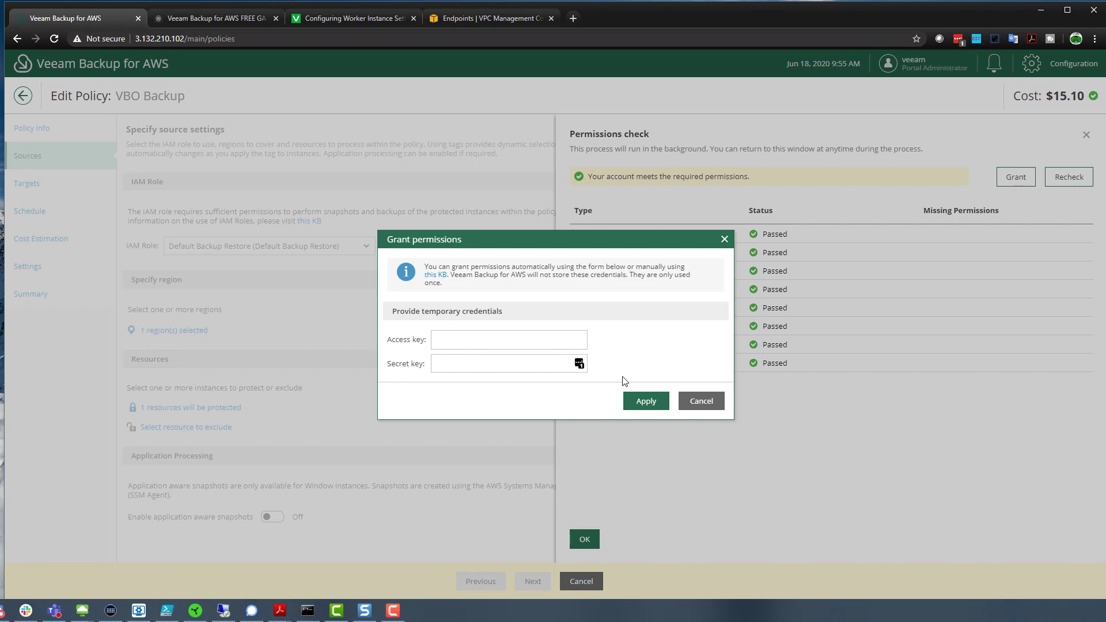
click(714, 403)
click(1085, 135)
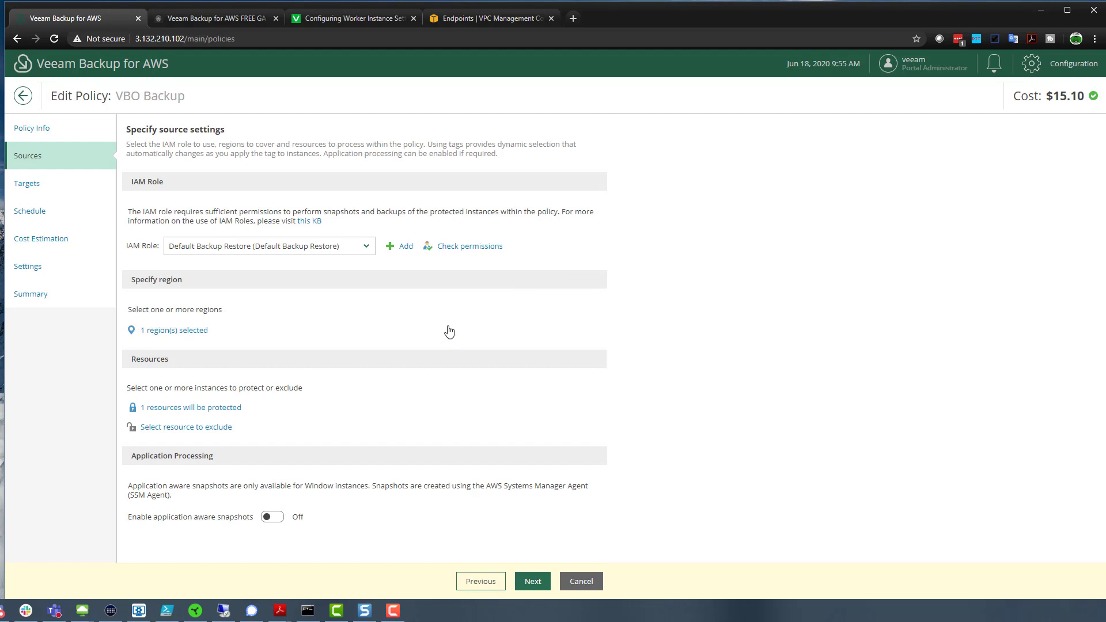
- Review the policy's selected regions and its resource protection options, including the resource types, without changing them
click(173, 329)
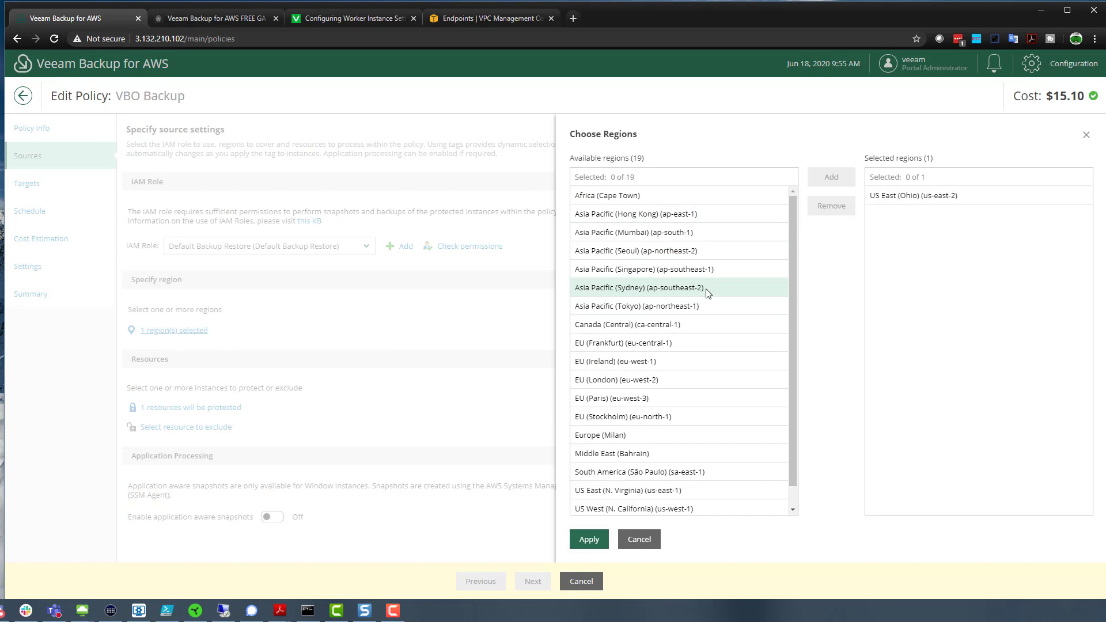
click(1085, 135)
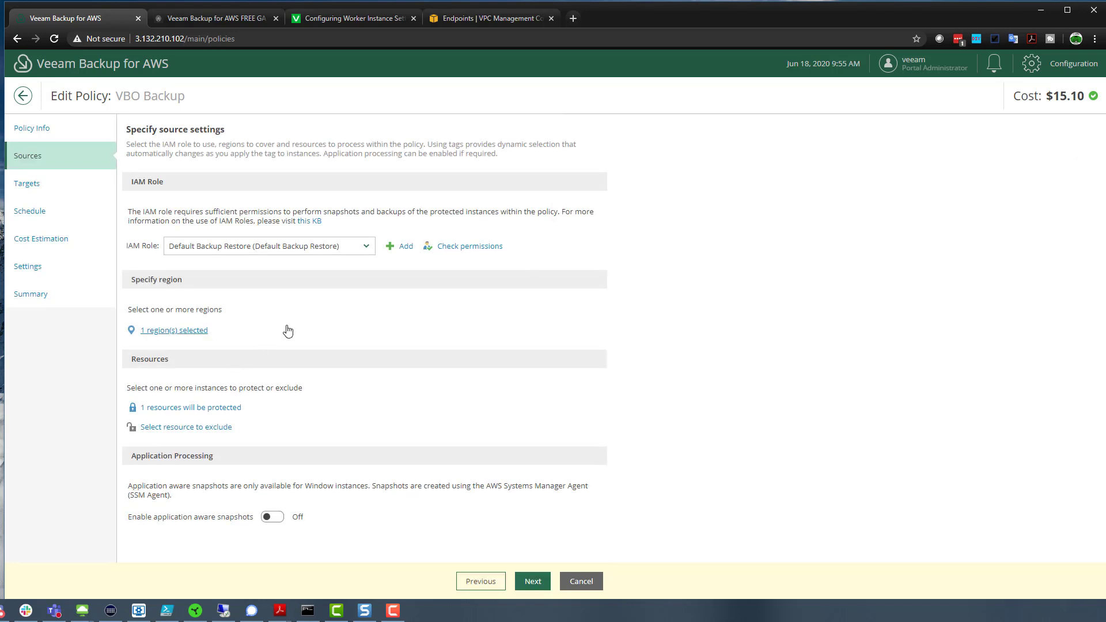
click(190, 408)
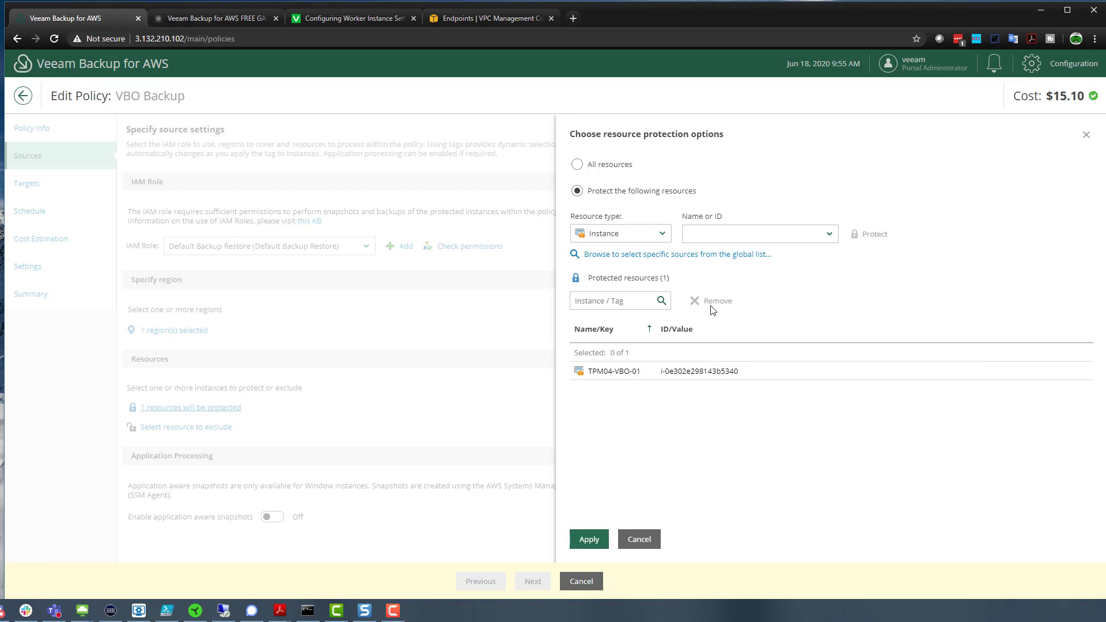
click(662, 234)
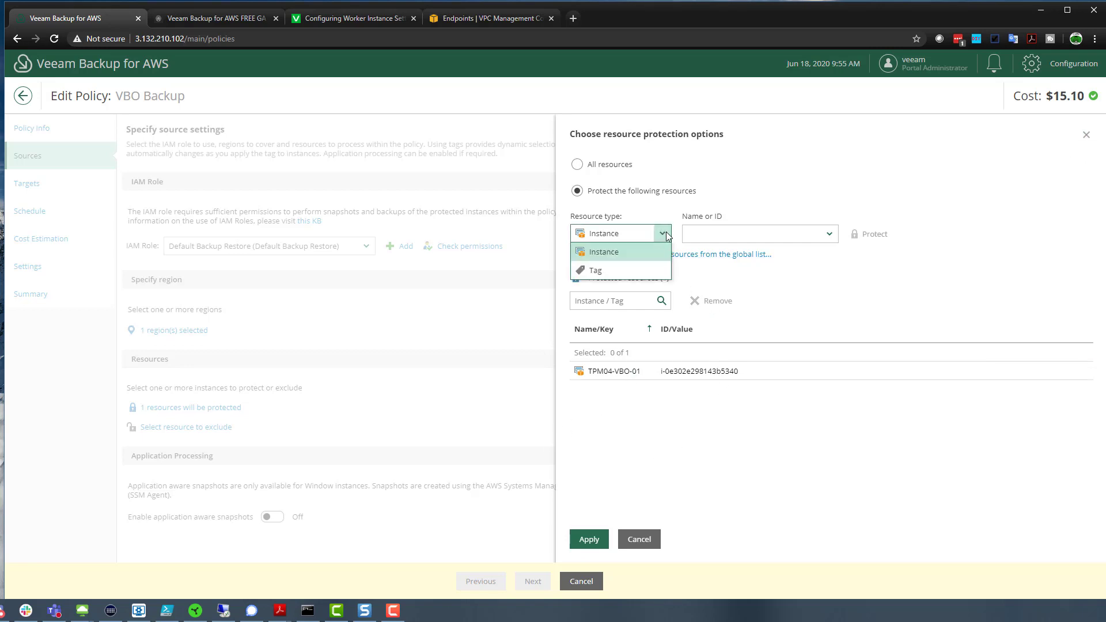
click(1087, 135)
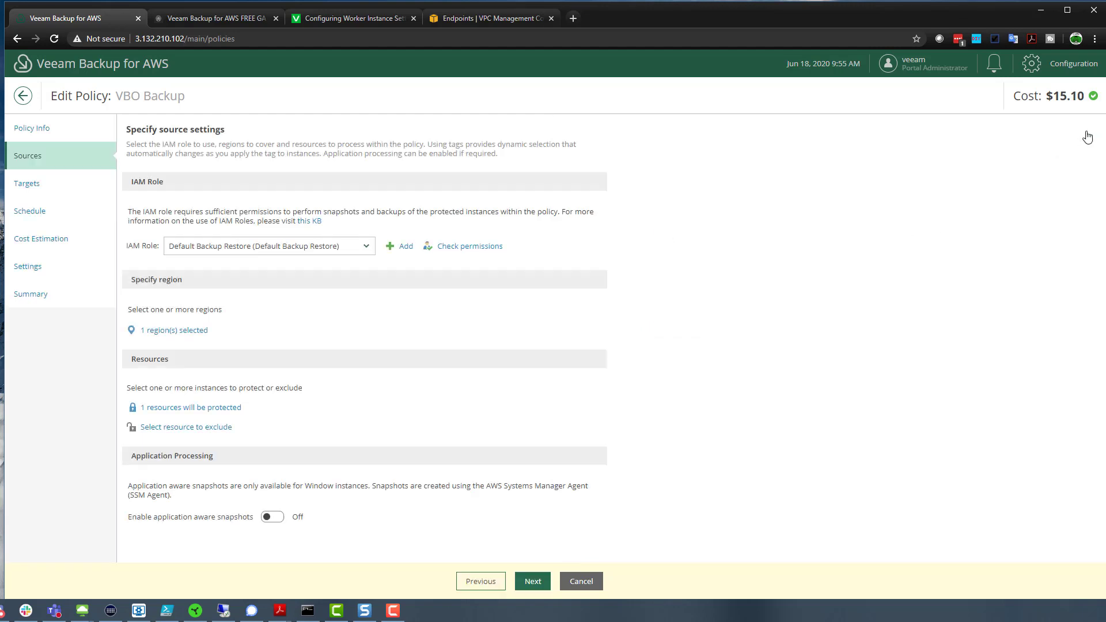
- Turn snapshot replication off and back on in the policy's target settings
click(74, 193)
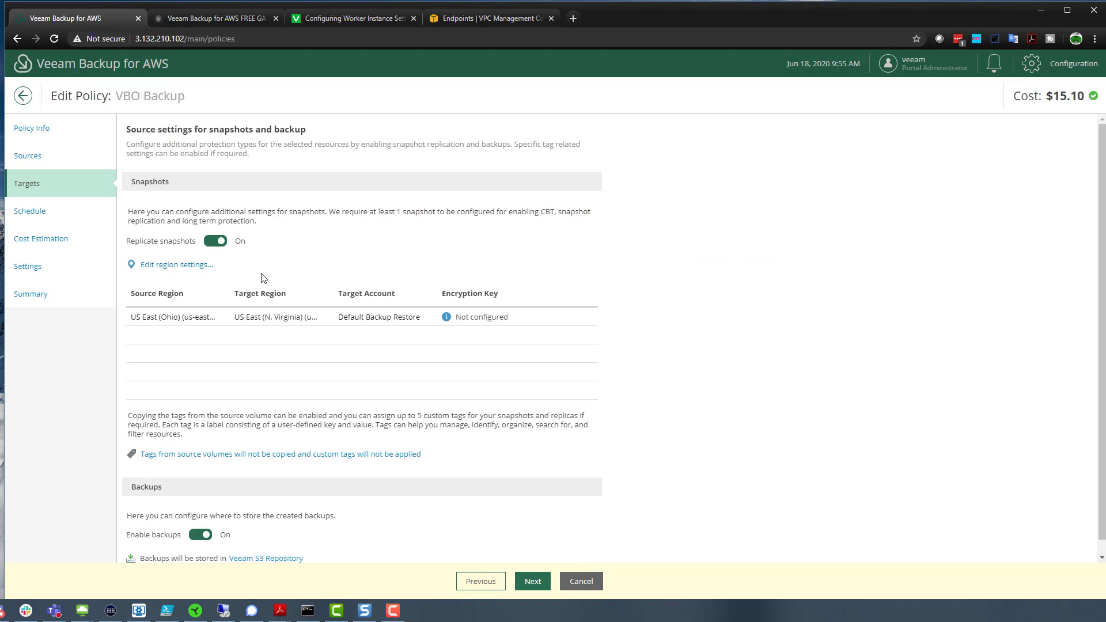
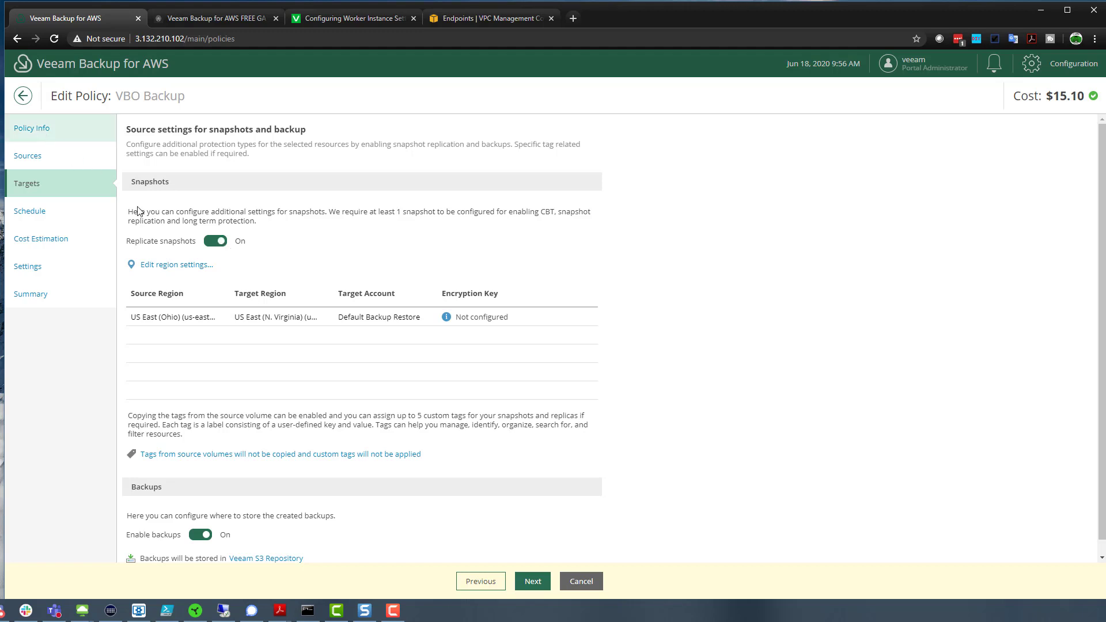
click(218, 245)
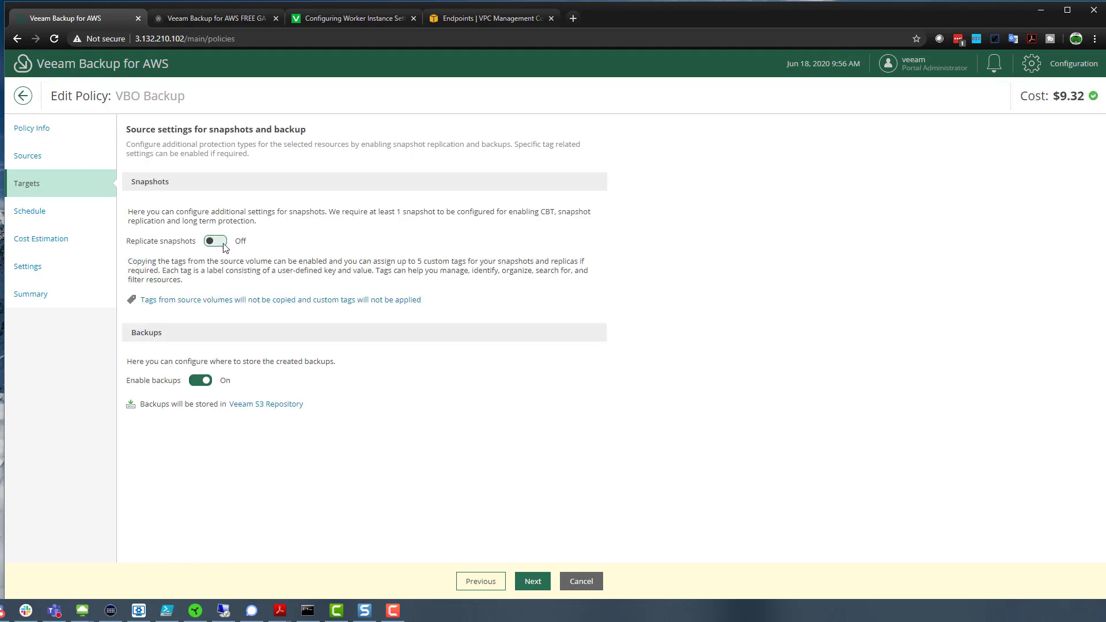
click(222, 245)
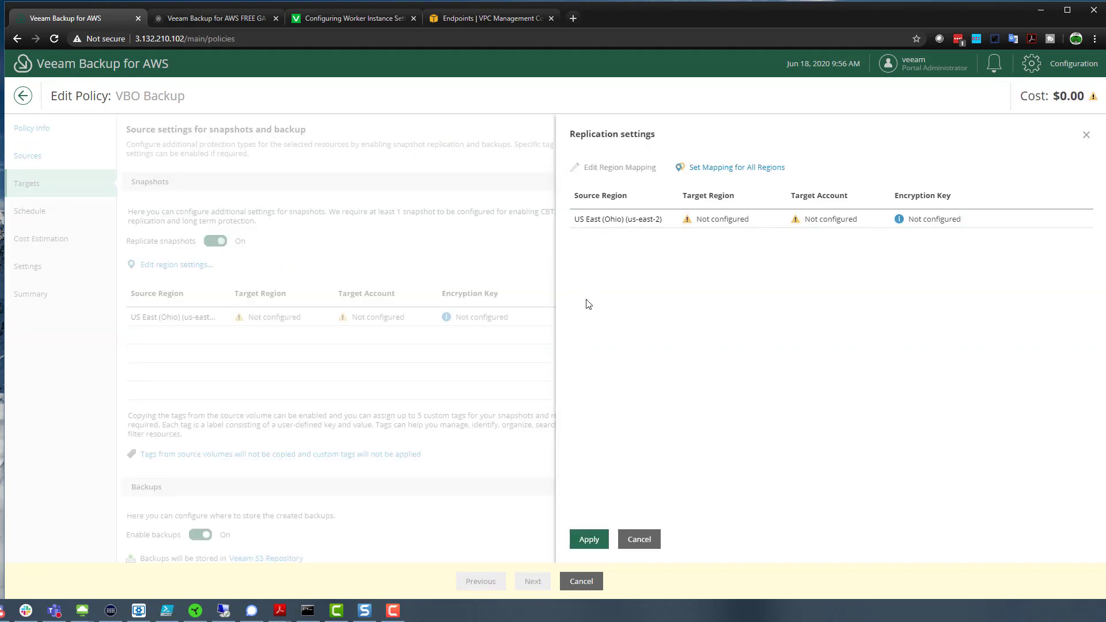
- Map replication from US East (Ohio) to the Default Backup Restore account in US East (N. Virginia), and apply the replication settings
click(612, 218)
click(637, 226)
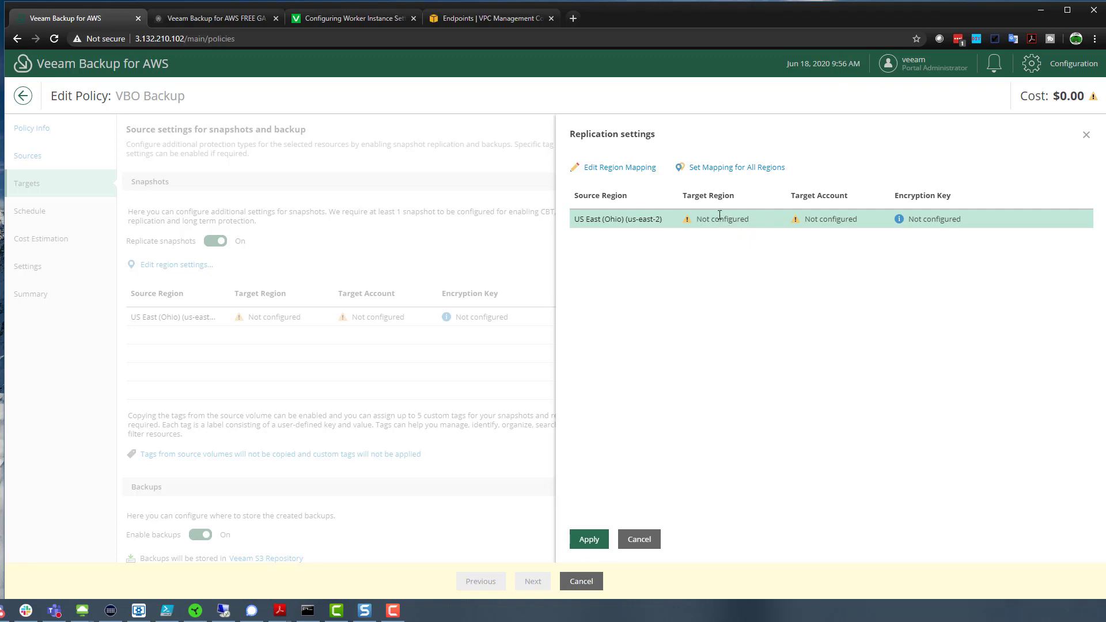
click(619, 168)
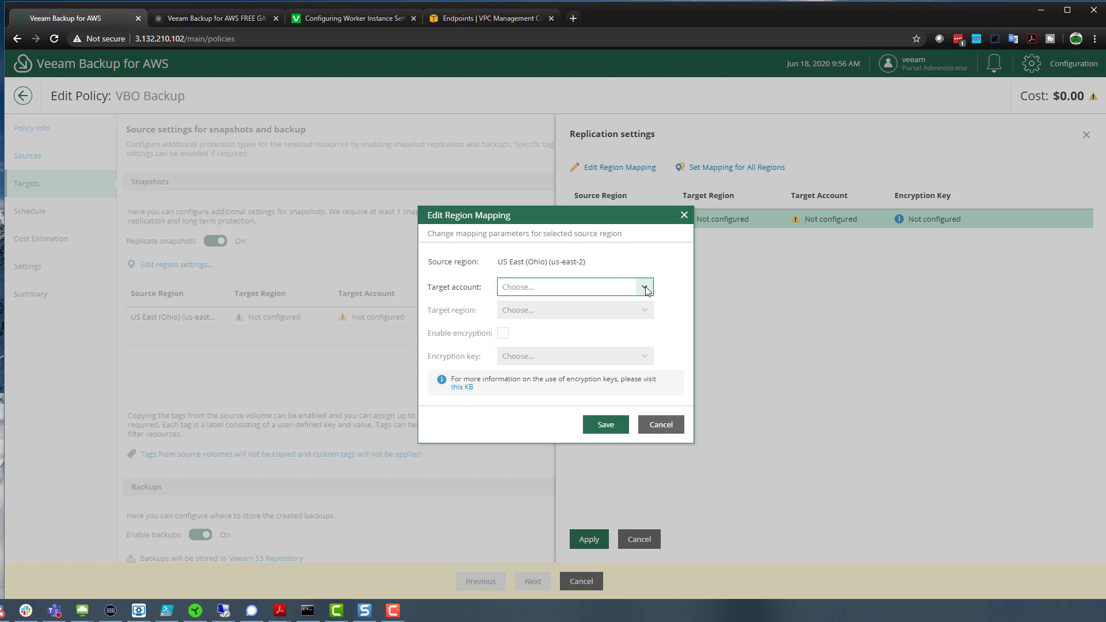
click(649, 292)
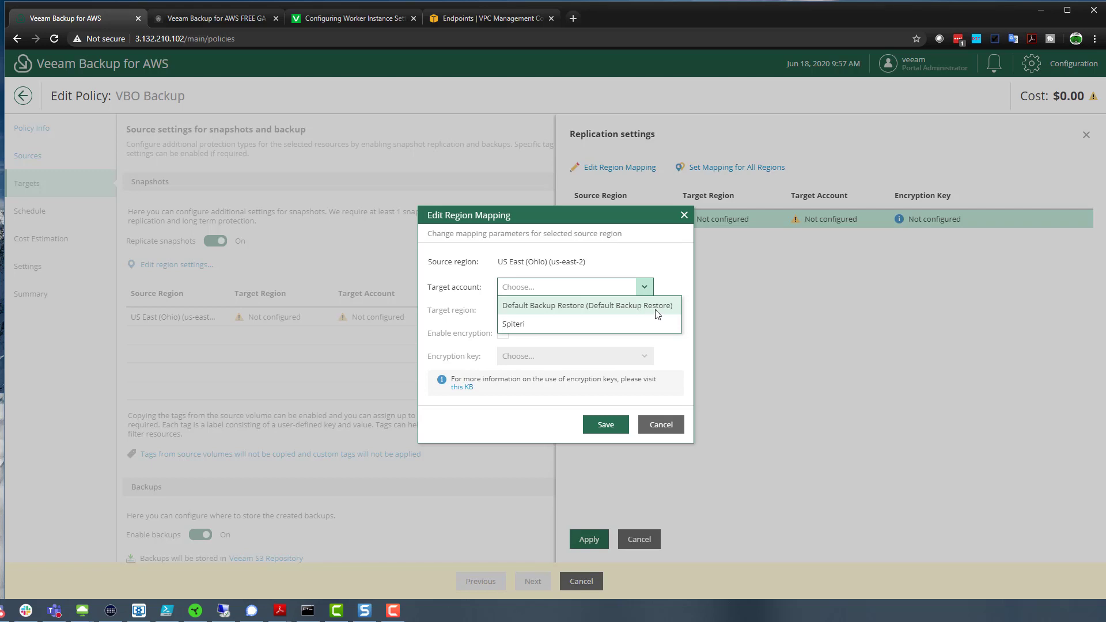
click(652, 311)
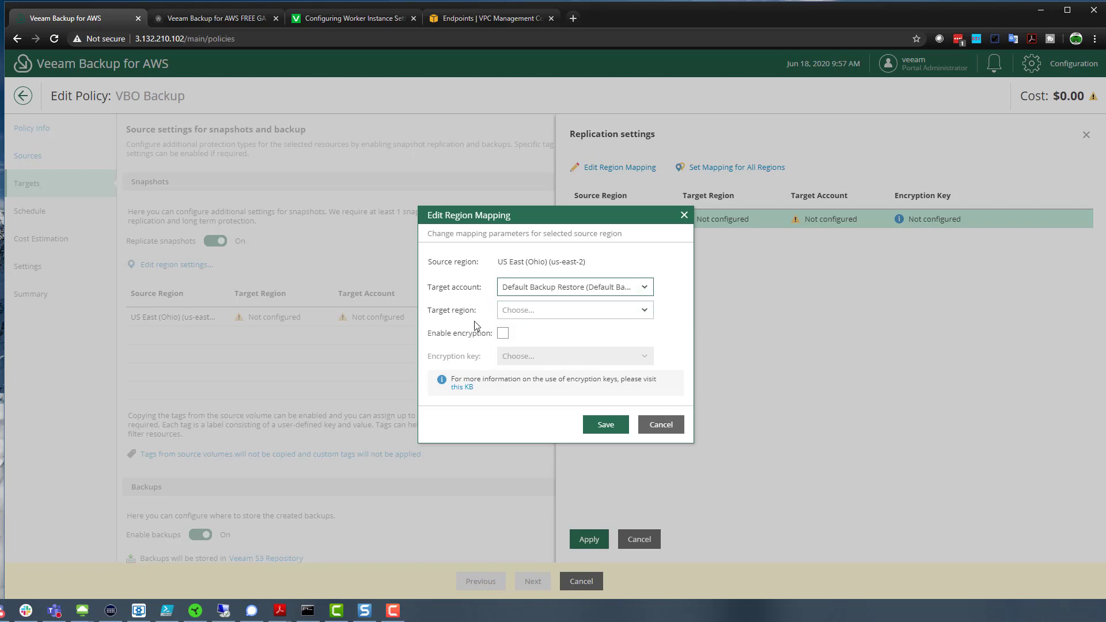
click(644, 311)
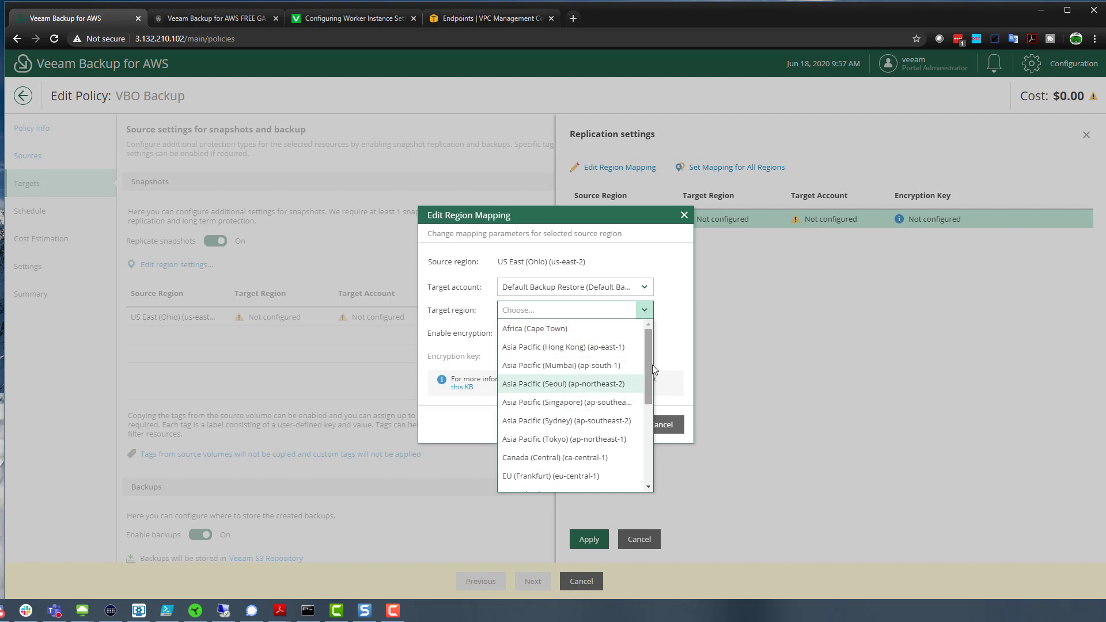
drag(650, 362, 645, 448)
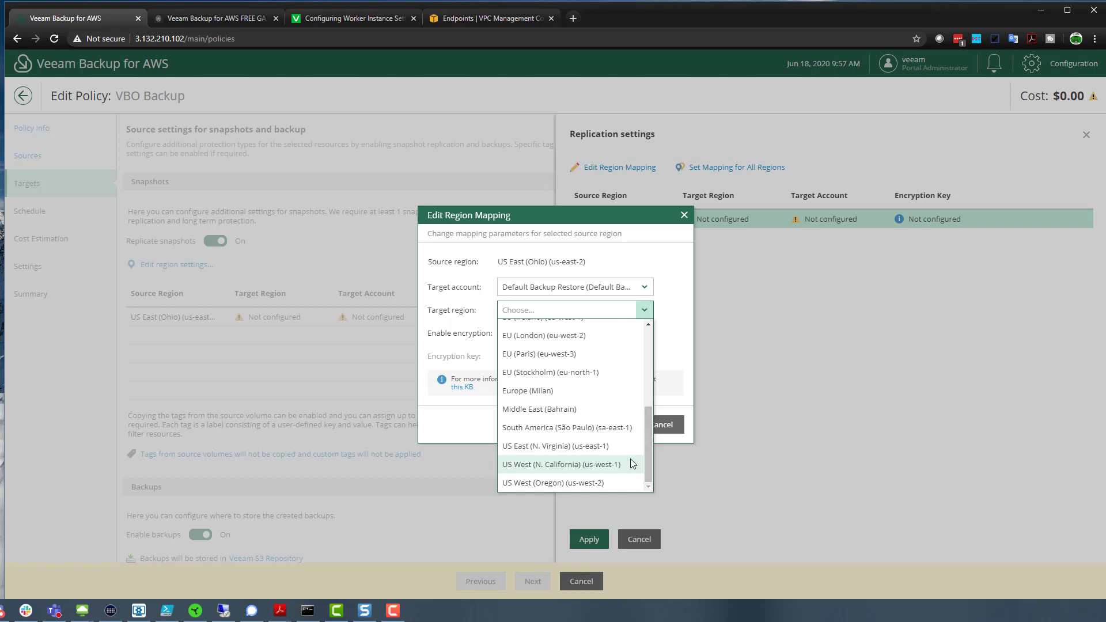
click(615, 447)
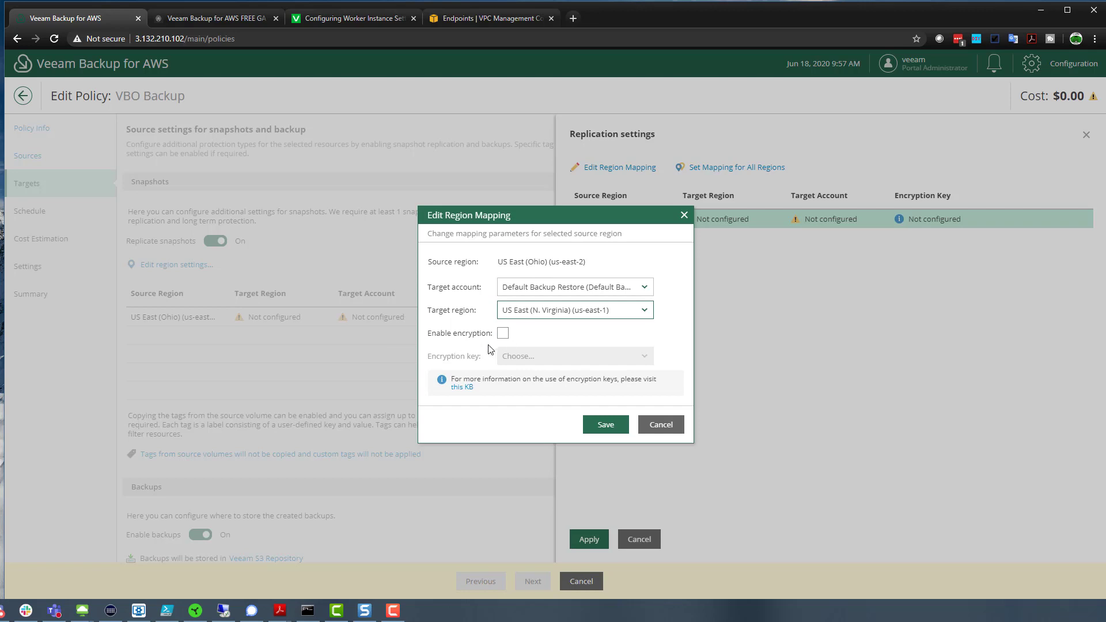
click(611, 428)
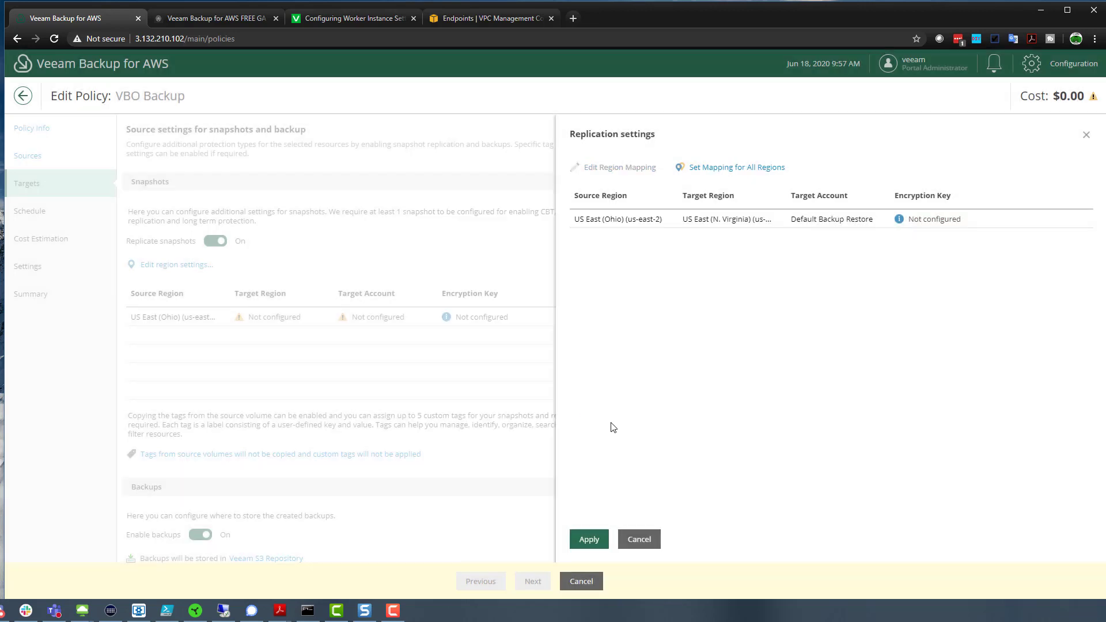
click(589, 539)
- Review the repository selected for storing the policy's backups without changing it
scroll(645, 354, down, 1)
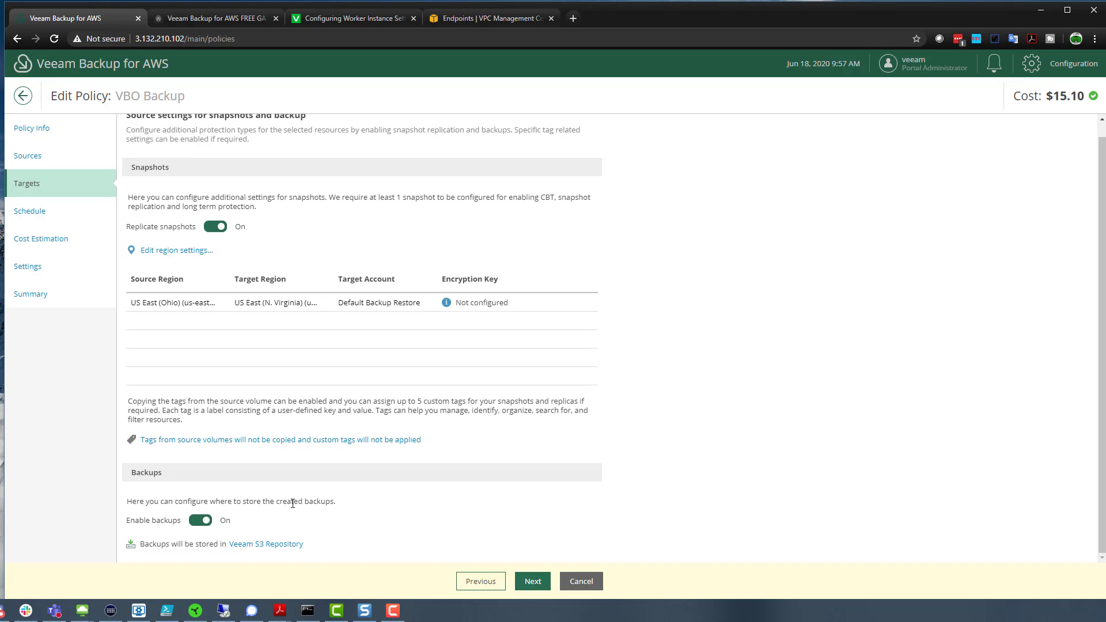
click(258, 544)
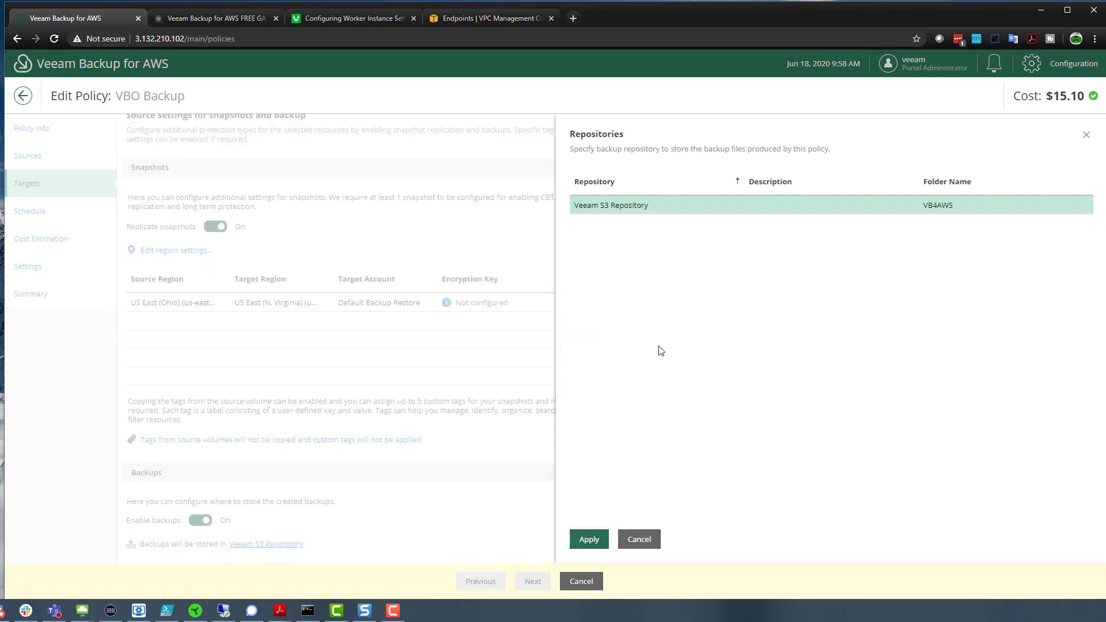
click(641, 538)
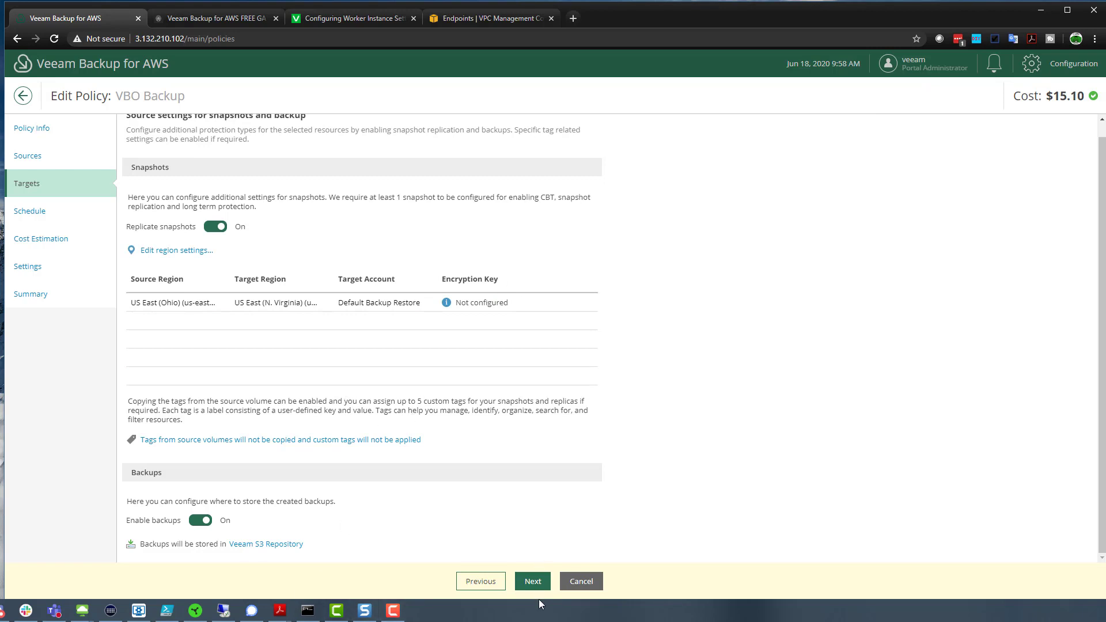
- Review the policy's daily schedule and retention settings without changing them, and check the cost estimation
click(535, 577)
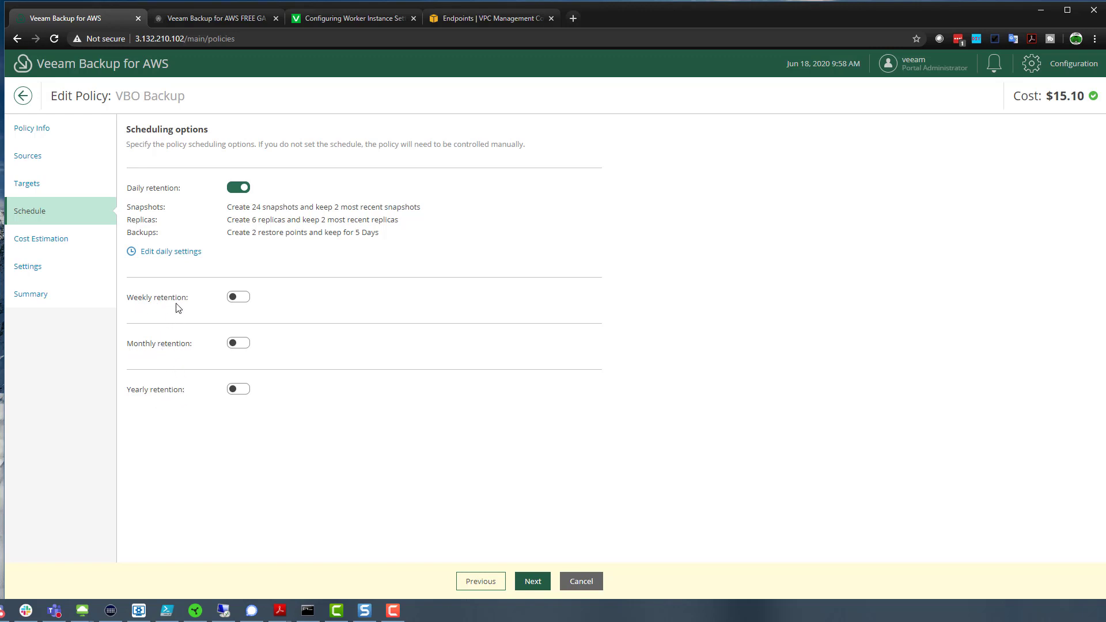
click(166, 253)
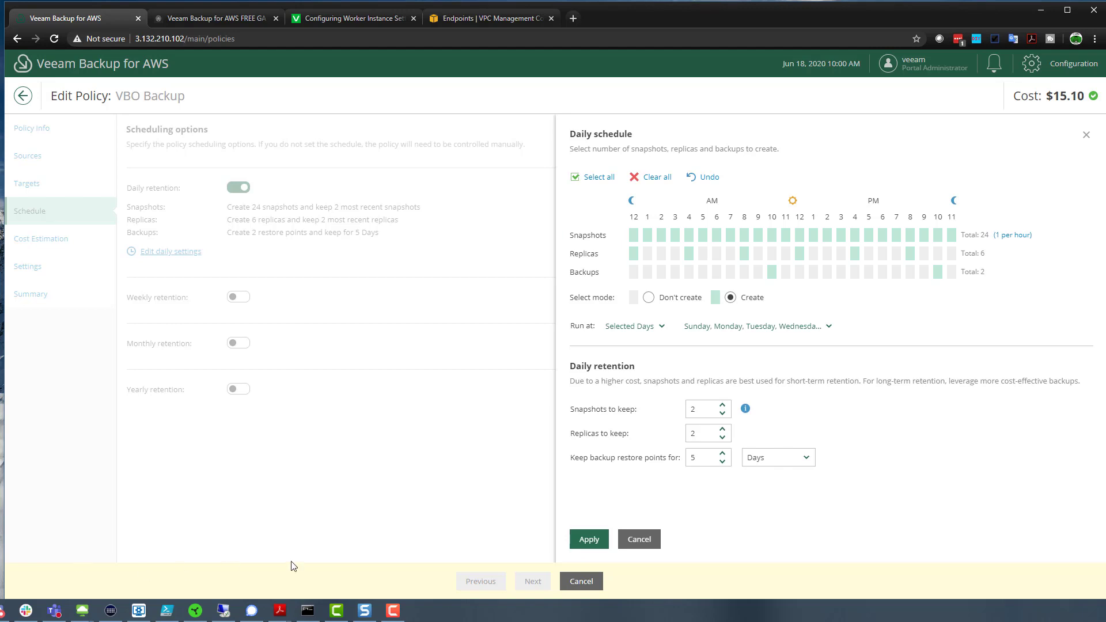
click(645, 539)
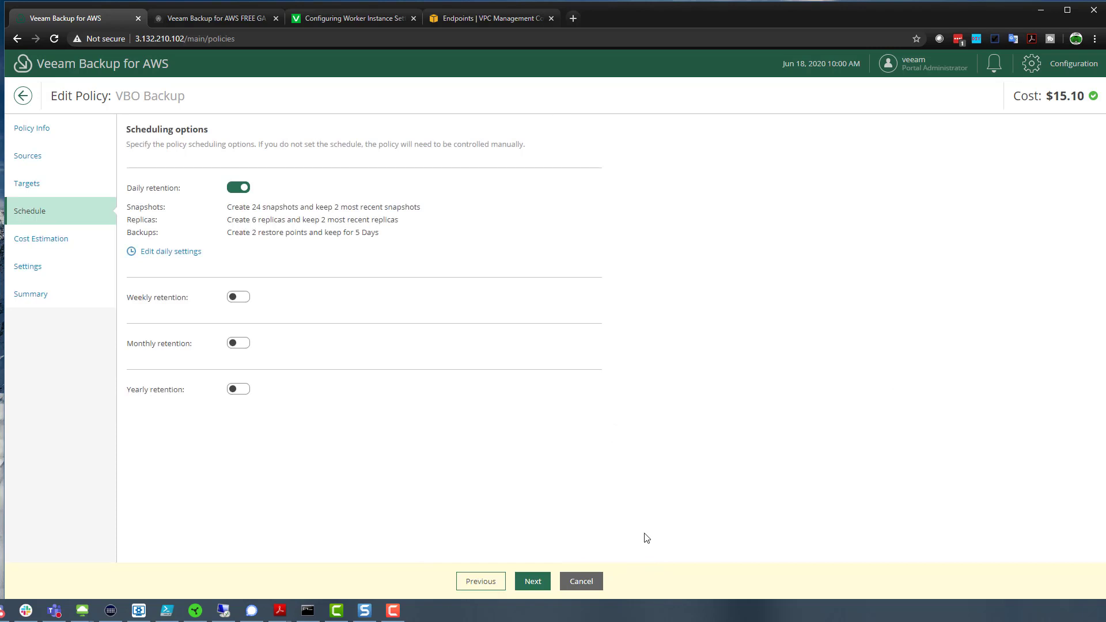
click(533, 581)
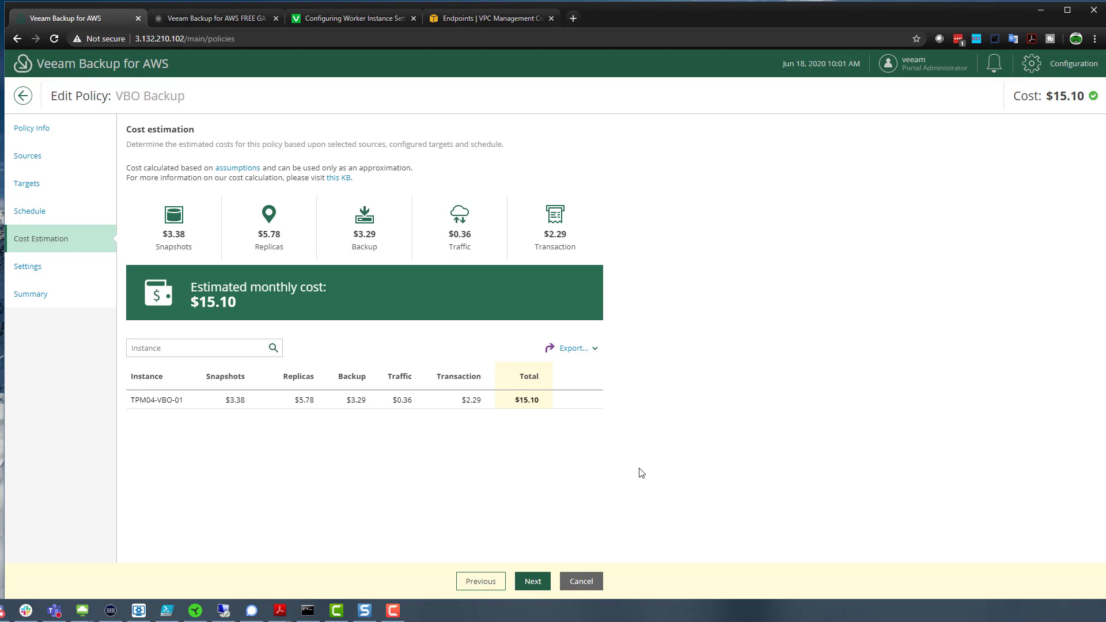
- Set the daily retention to keep 17 snapshots and apply the schedule
click(95, 211)
click(187, 252)
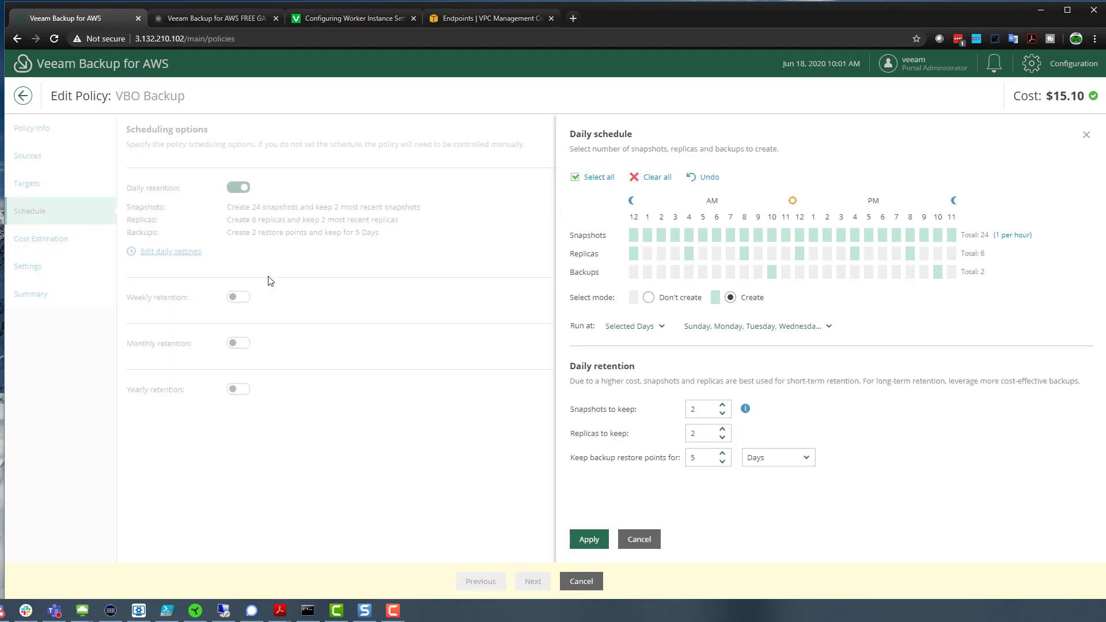
click(701, 408)
key(BackSpace)
text(17)
click(593, 543)
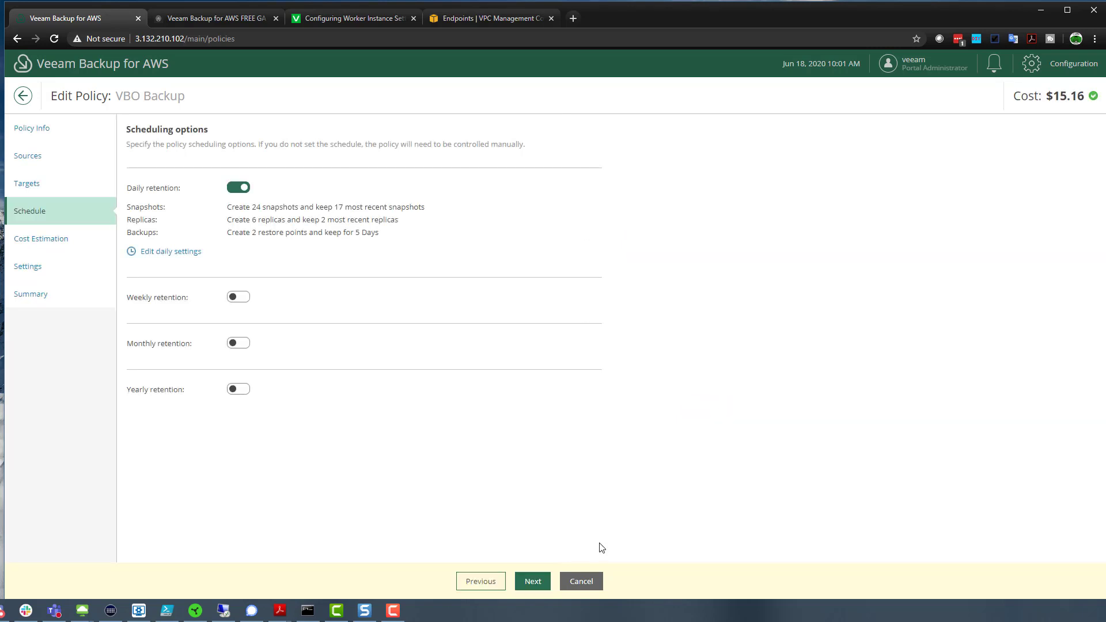
- Set the daily retention to keep backup restore points for 500 days and apply the schedule
click(169, 252)
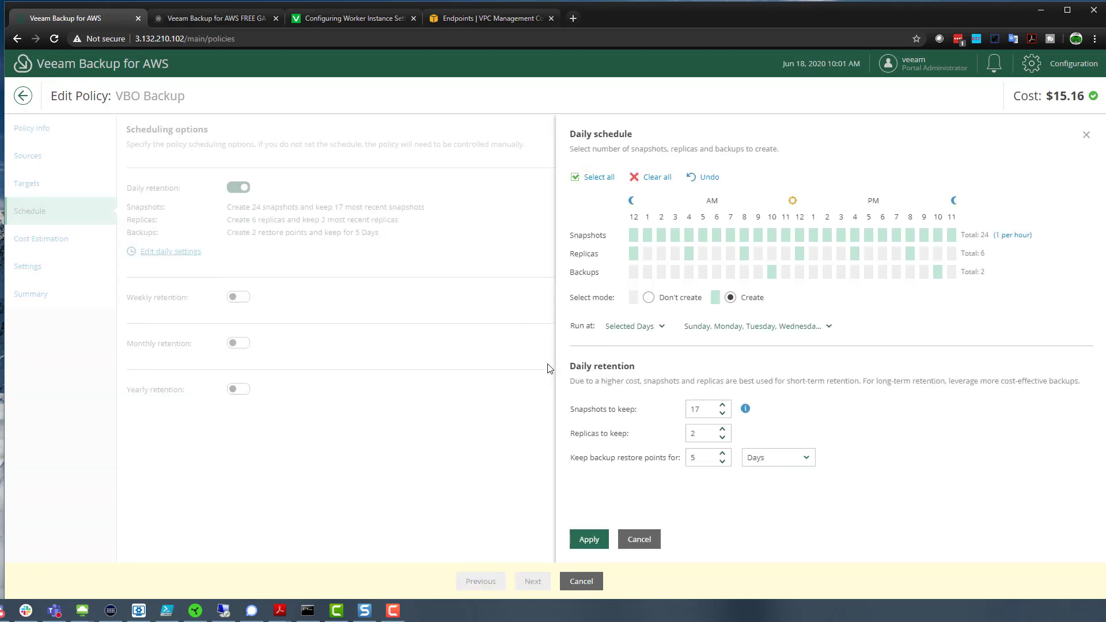
click(705, 410)
click(703, 458)
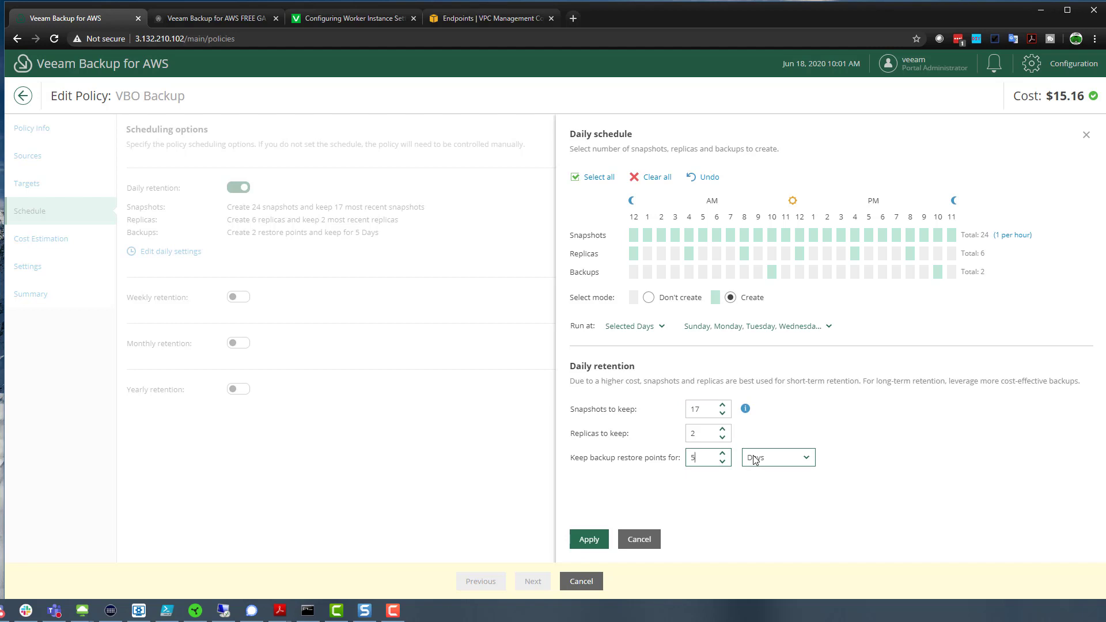
text(00)
click(590, 541)
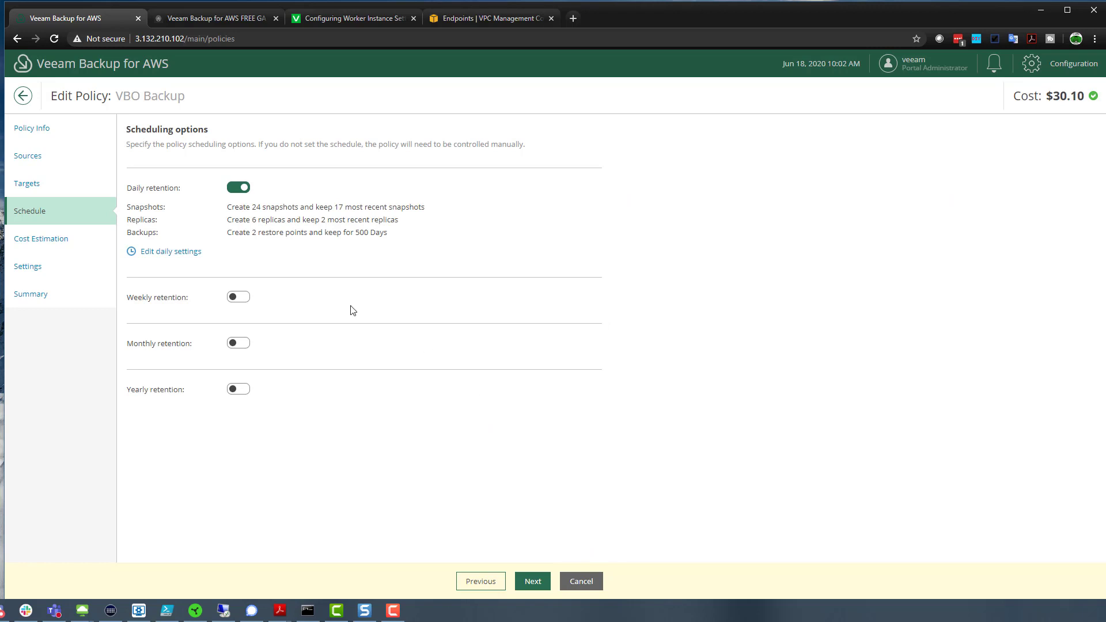
- Restore the daily retention to 2 snapshots and 5 days for backup restore points, and apply the schedule
click(176, 252)
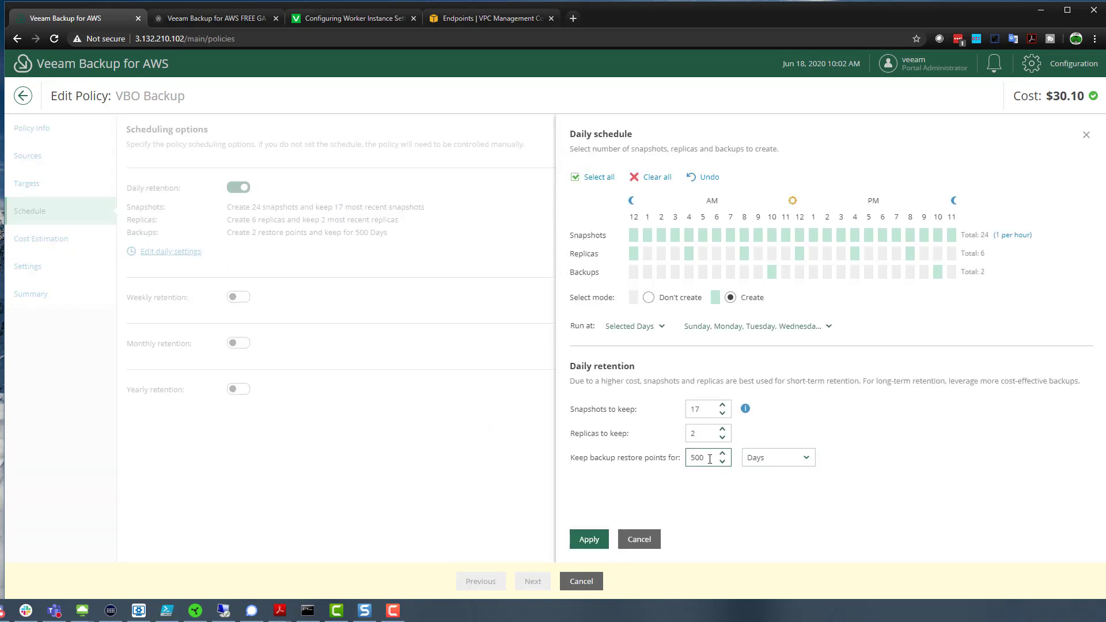
key(BackSpace)
key(BackSpace)
click(712, 406)
key(BackSpace)
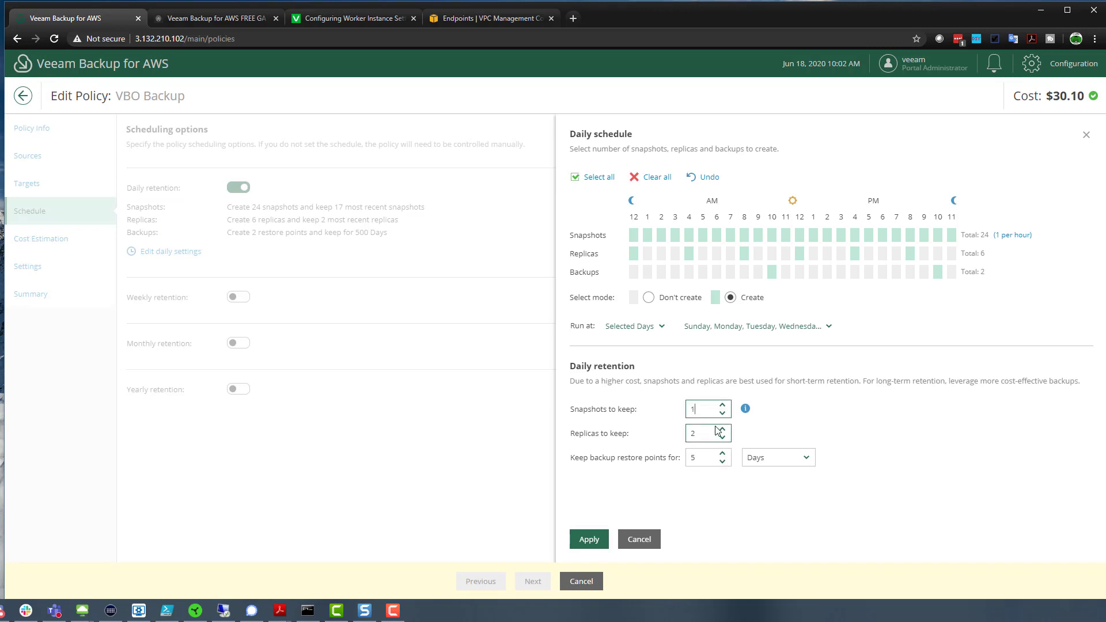
text(2)
key(Left)
key(BackSpace)
key(Return)
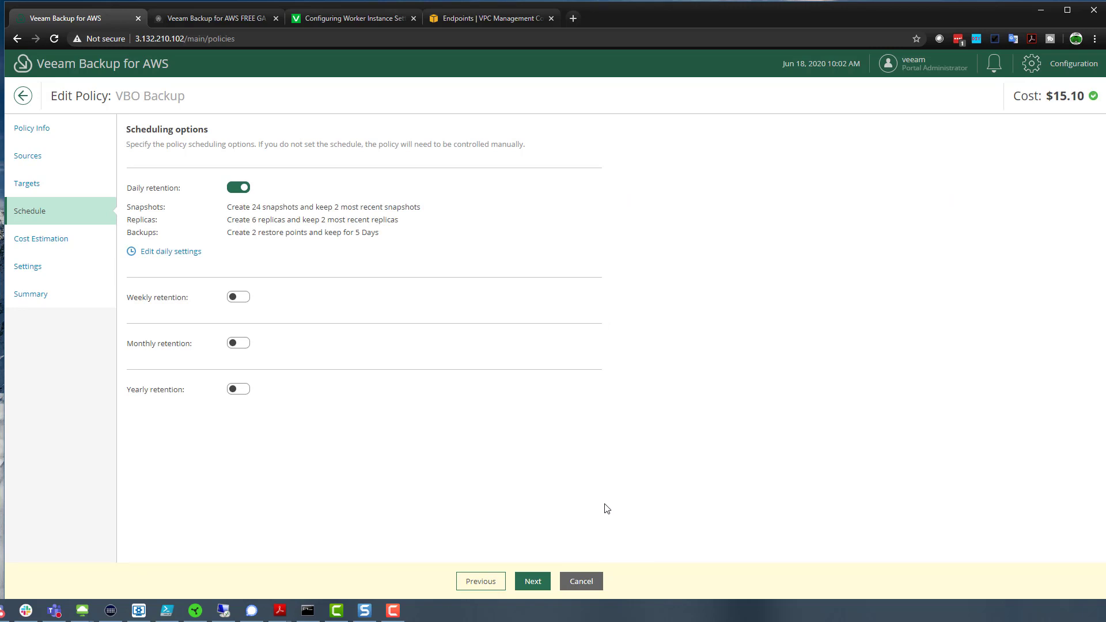
- Review the cost estimation, retry and notification settings and the summary, and submit the policy edit
click(73, 254)
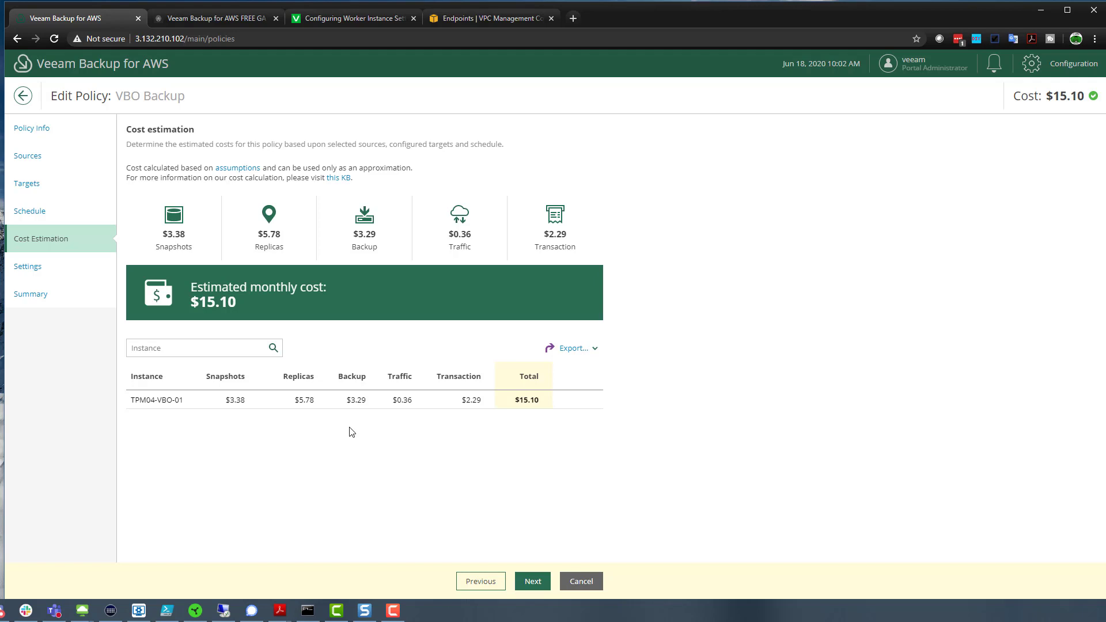
click(532, 581)
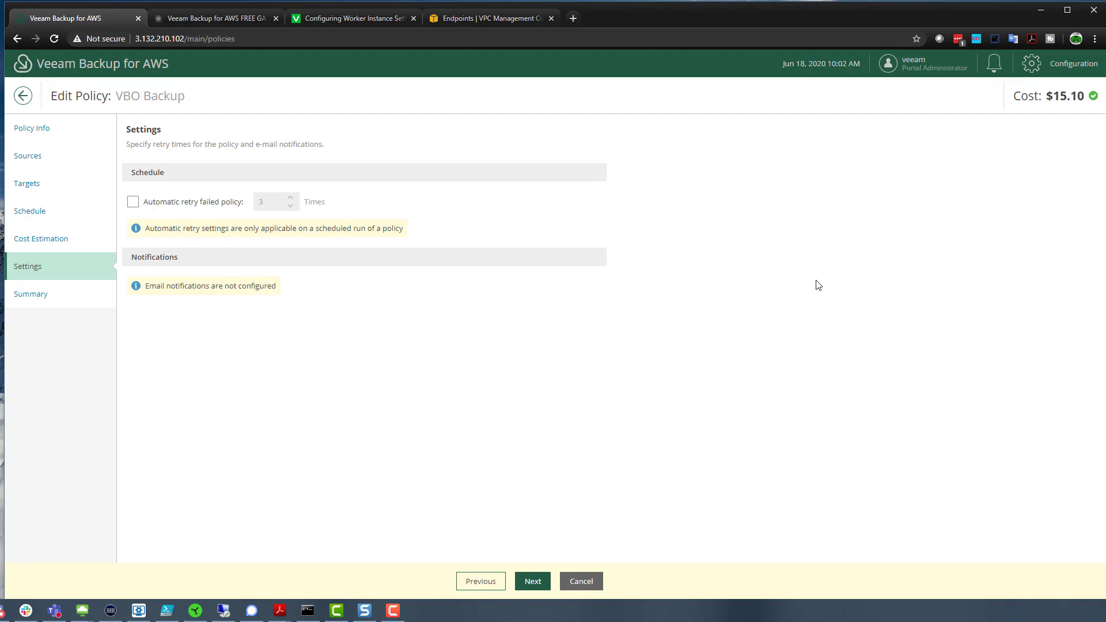
click(532, 581)
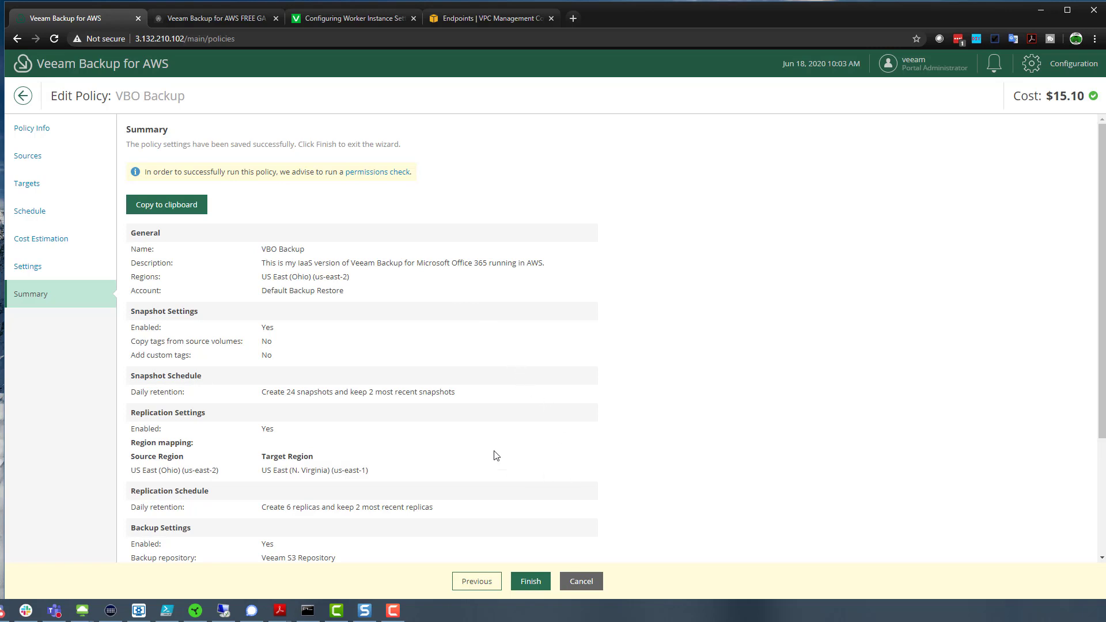
click(530, 581)
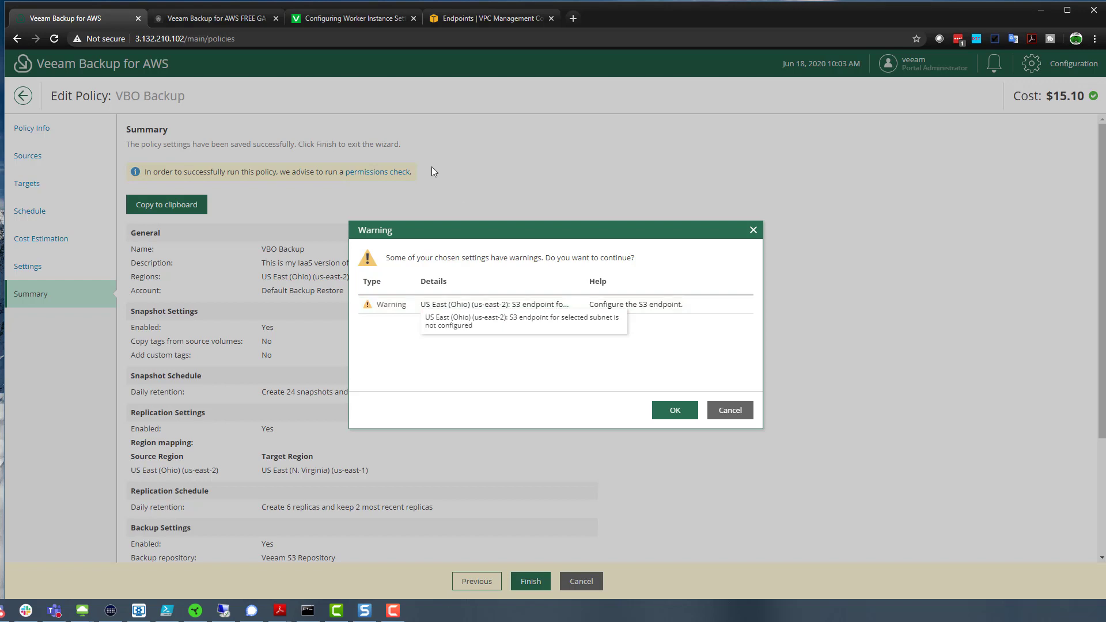
- Check the Veeam Help Center's S3 endpoint guidance and the AWS console's VPC endpoints, and return to the policy warning
click(353, 21)
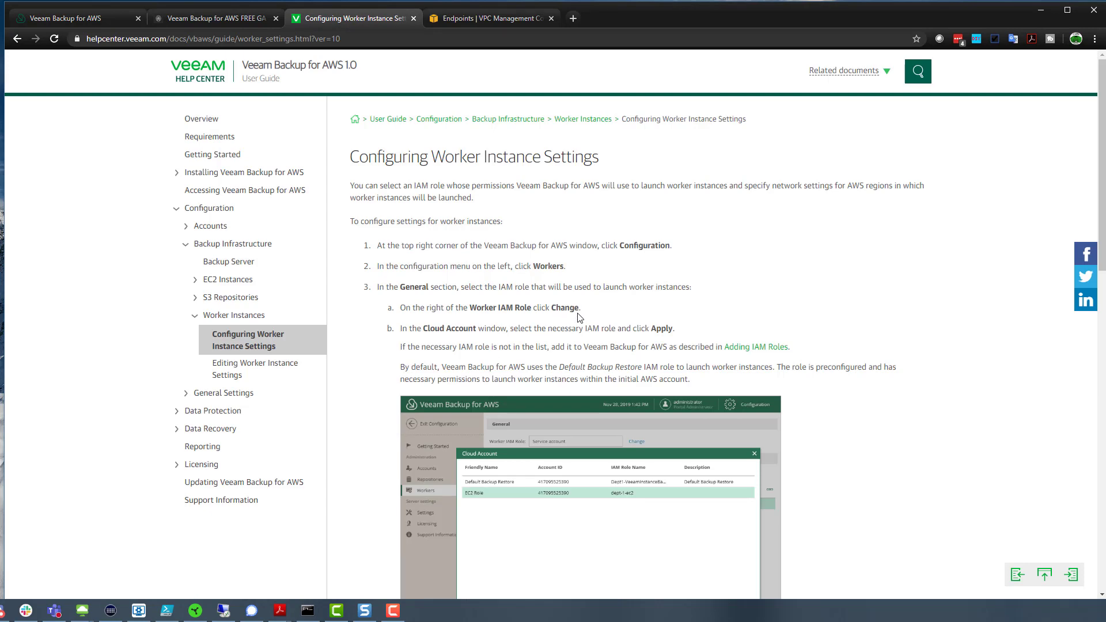
scroll(699, 200, down, 10)
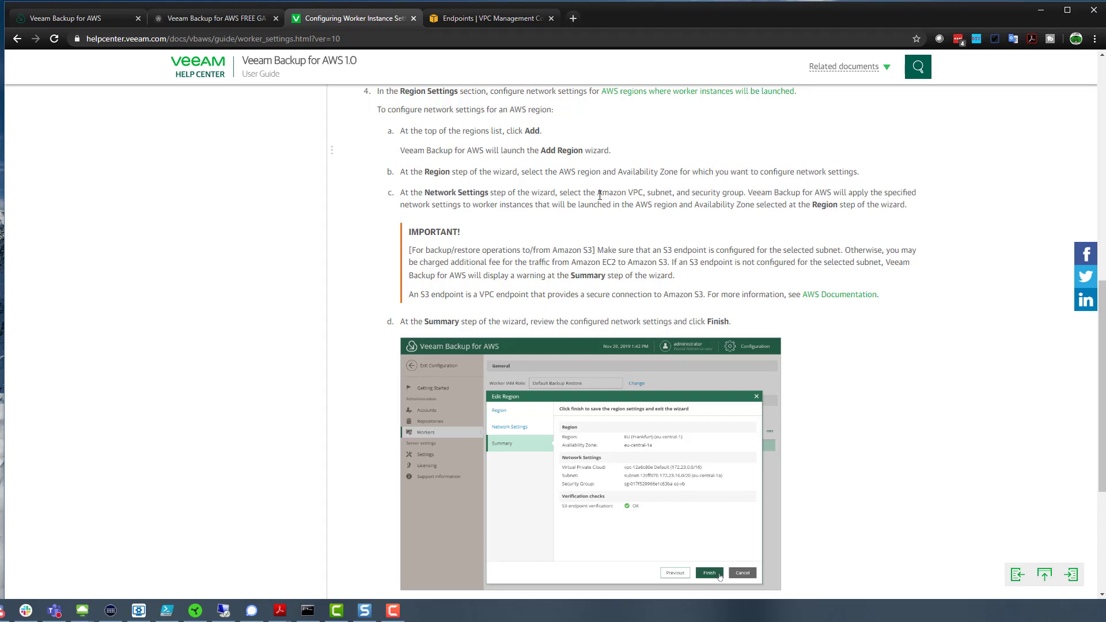
click(503, 21)
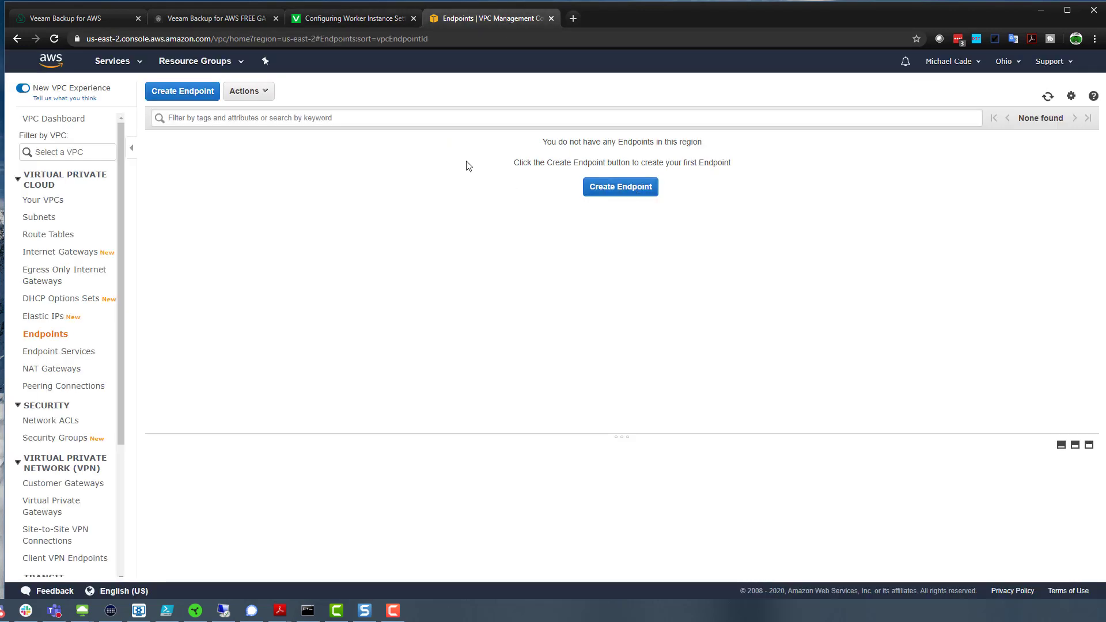
click(94, 23)
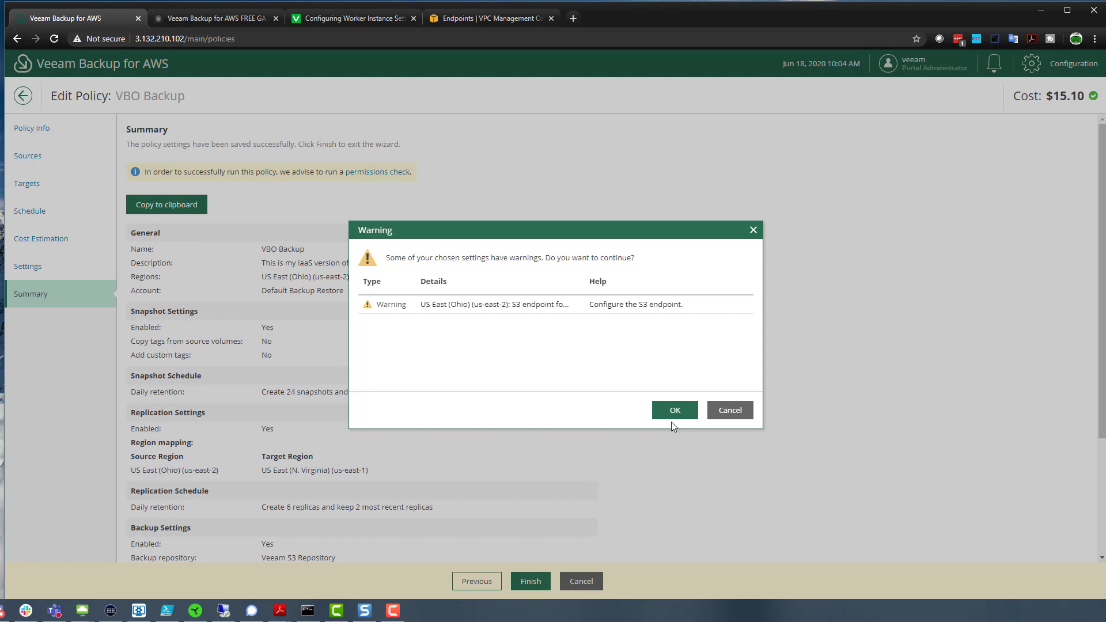
- Start a new VPC endpoint in the AWS console for Ohio, with com.amazonaws.us-east-2.s3 as its service
click(501, 19)
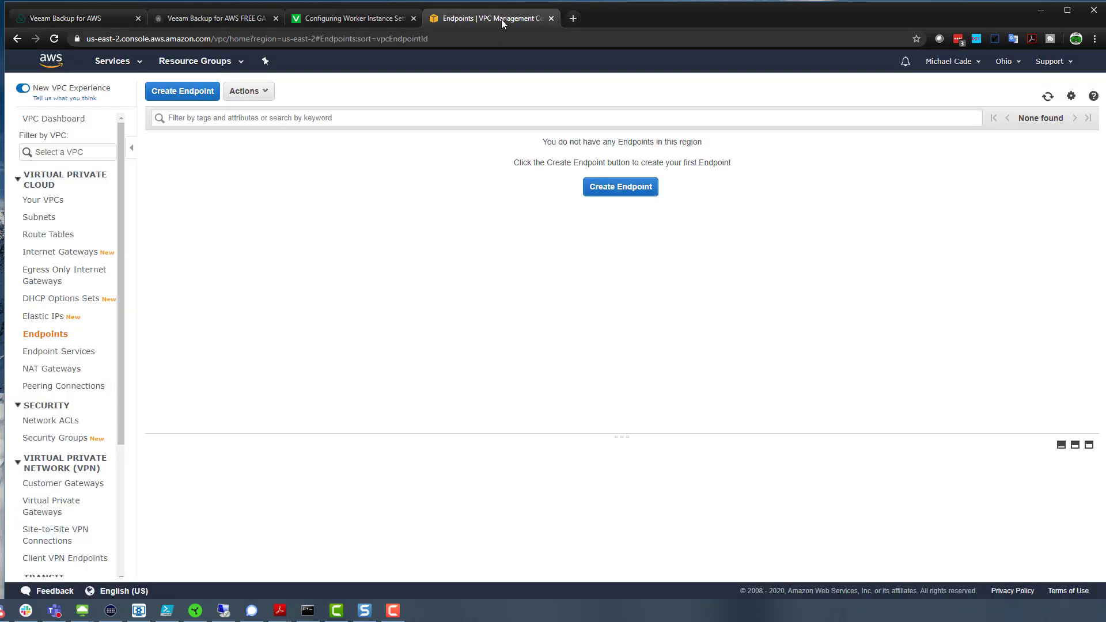
click(617, 189)
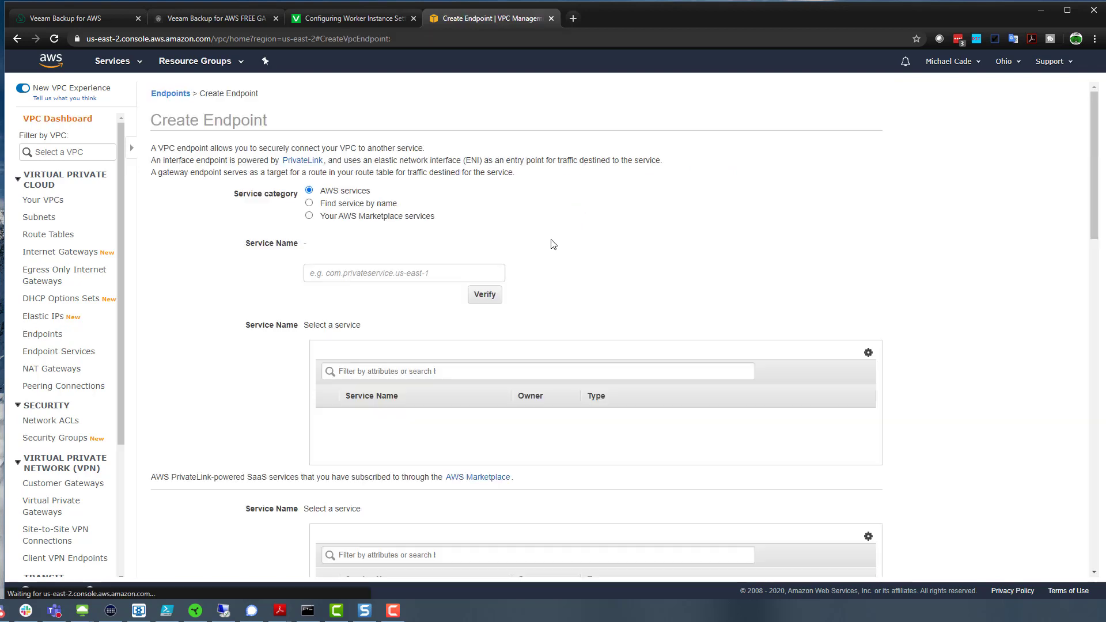
click(279, 288)
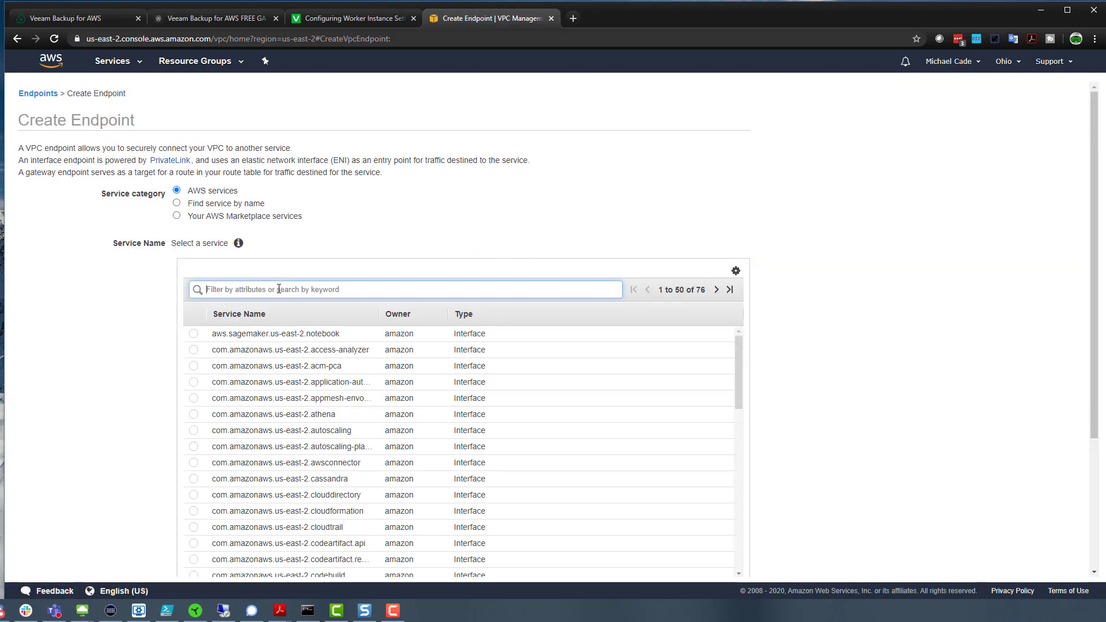
text(s3)
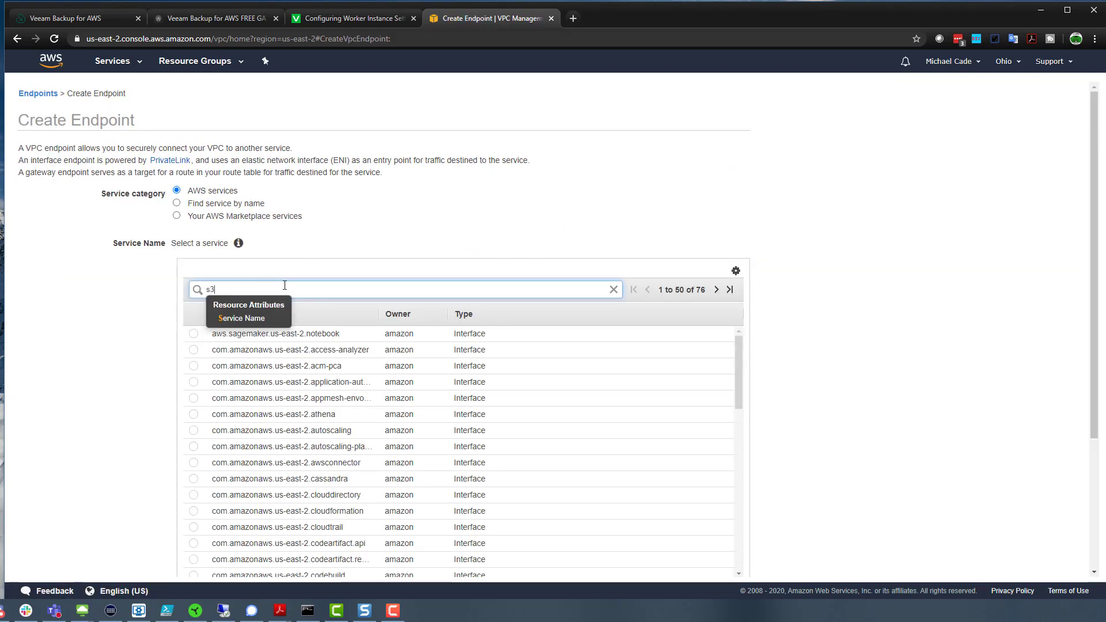
key(Return)
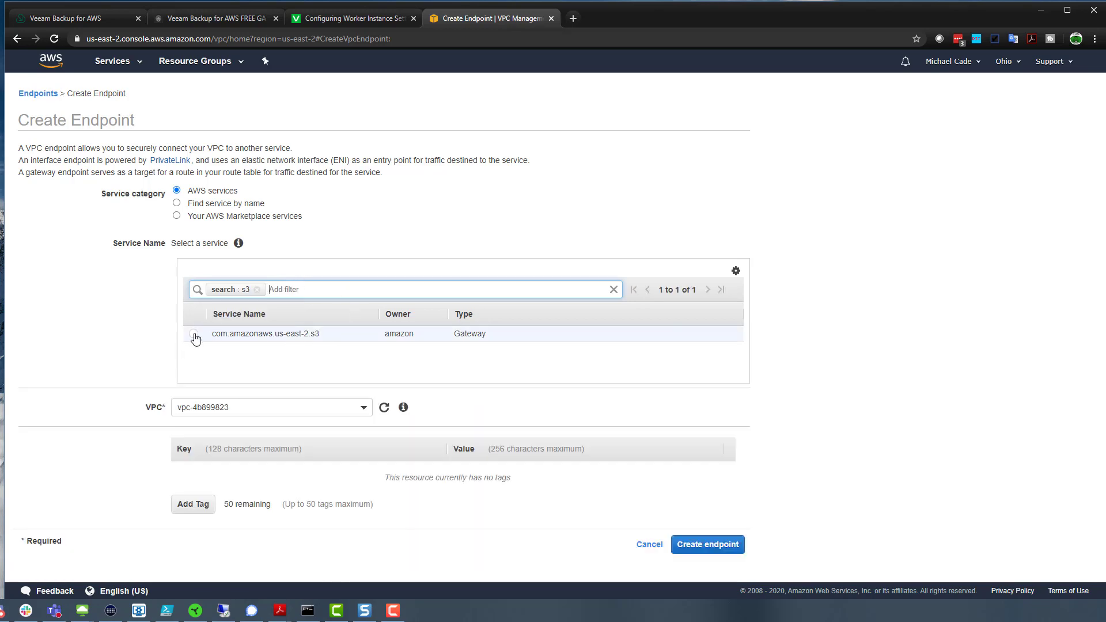
click(194, 336)
- Associate the main route table rtb-f6dc059d with the S3 endpoint, keep the Full Access policy, and create the endpoint
scroll(234, 224, down, 5)
scroll(259, 210, up, 1)
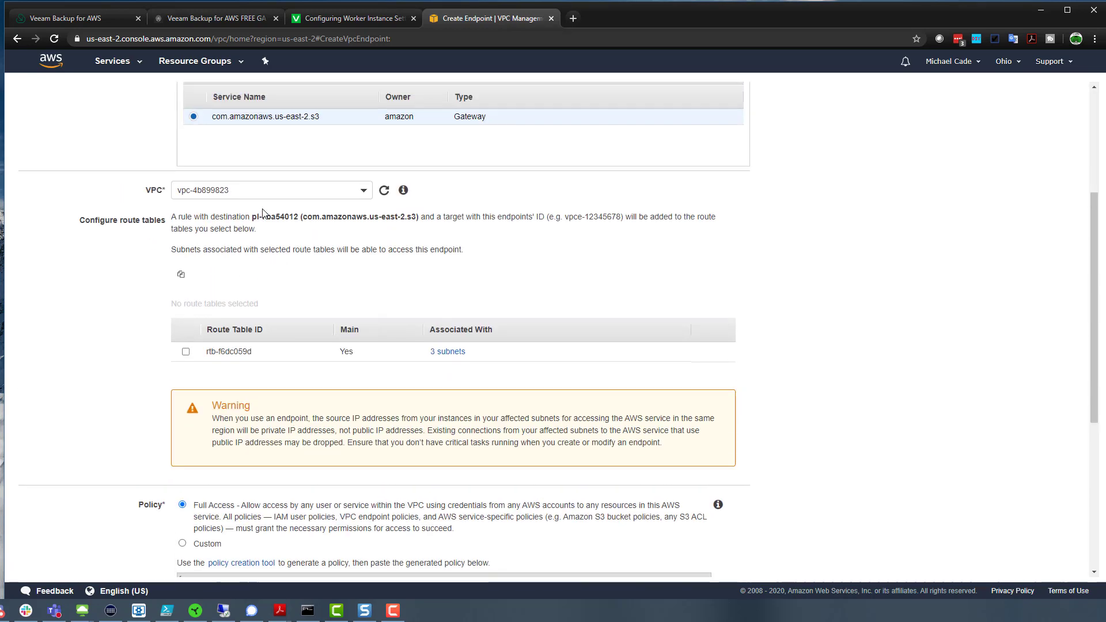
scroll(262, 213, up, 4)
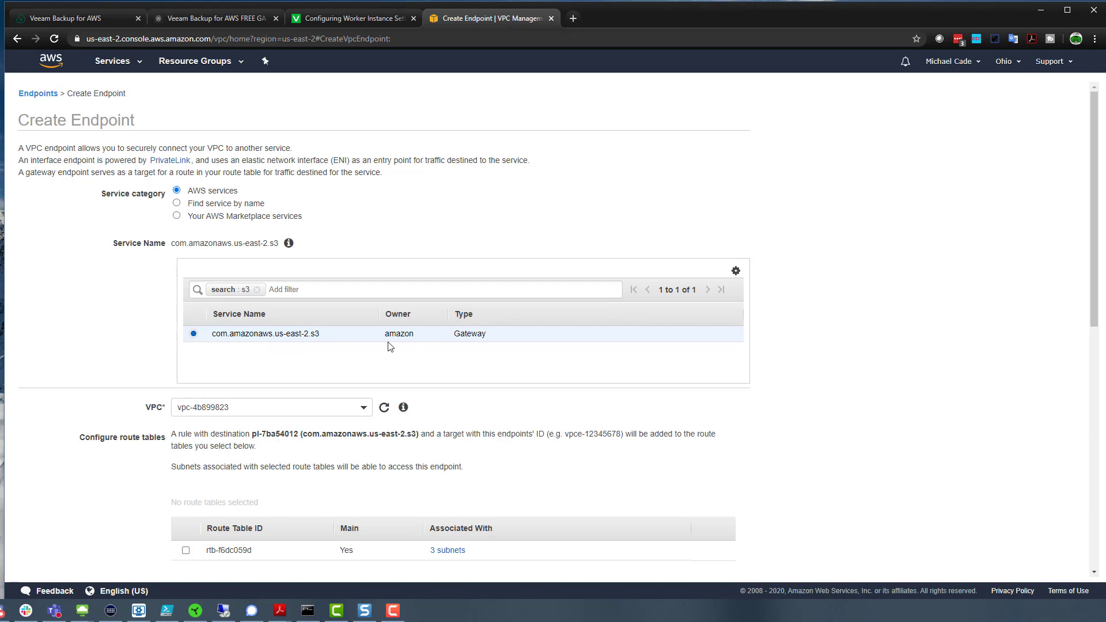
scroll(389, 345, down, 2)
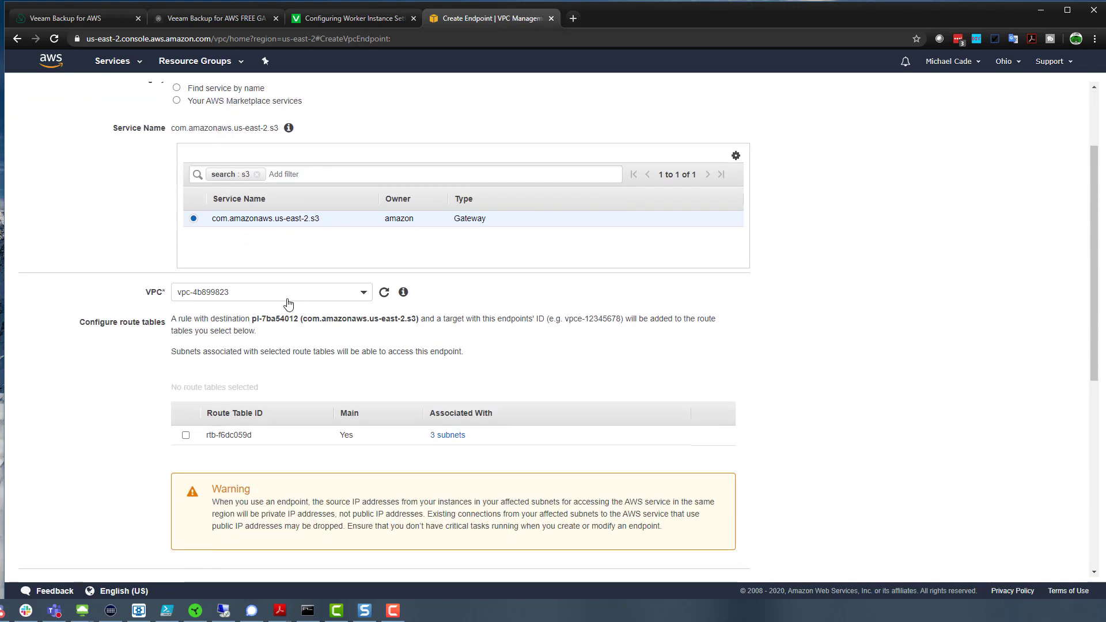
scroll(322, 351, down, 2)
click(185, 339)
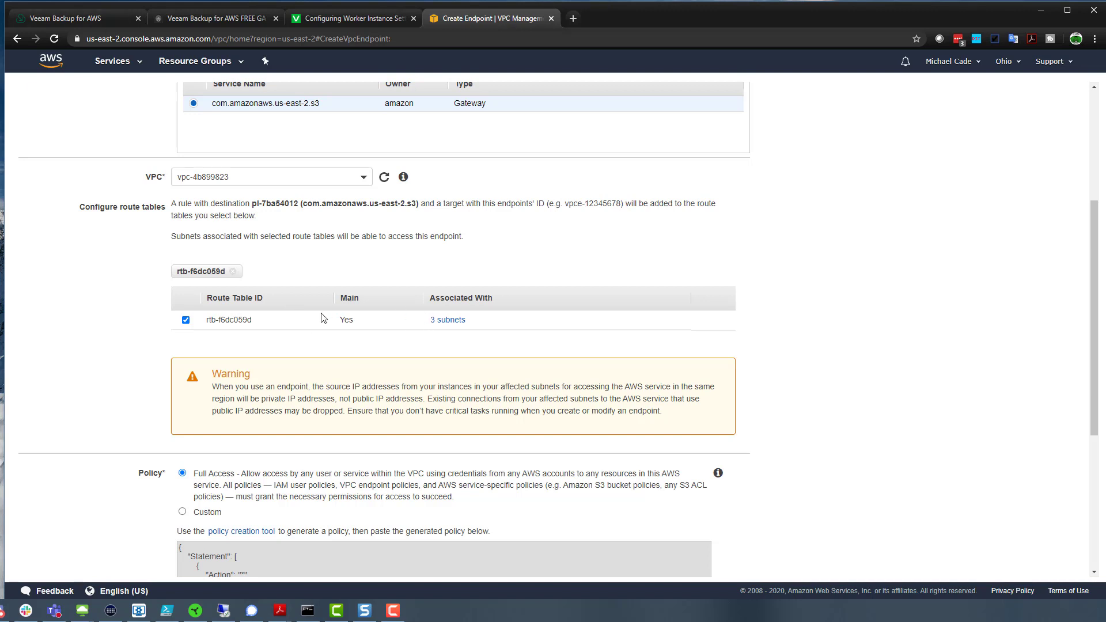
scroll(593, 350, down, 3)
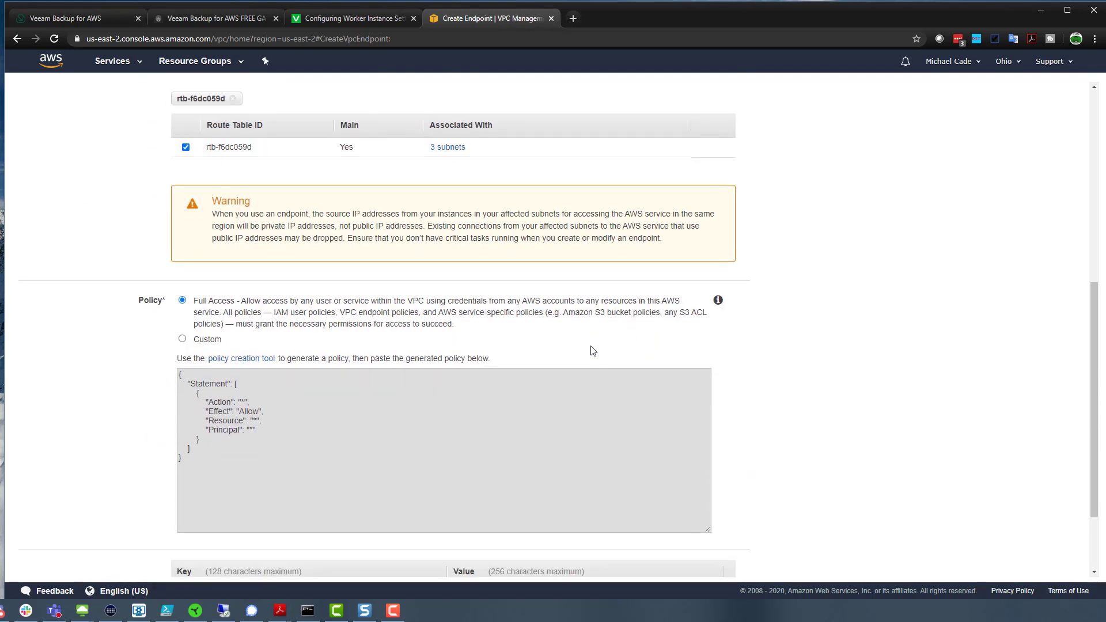
scroll(593, 350, down, 2)
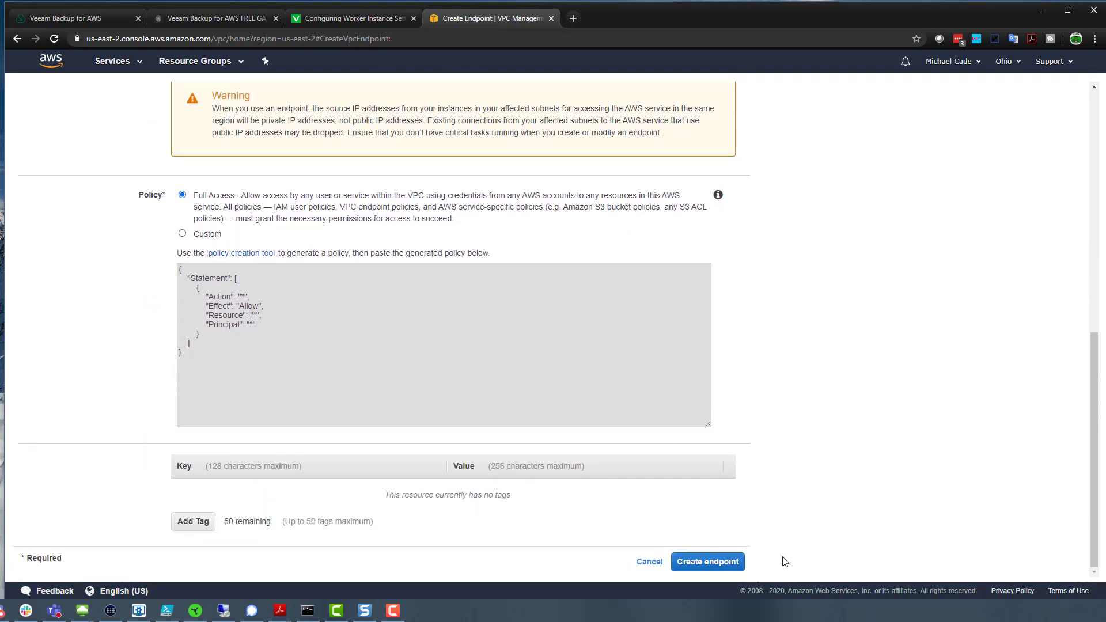
click(713, 562)
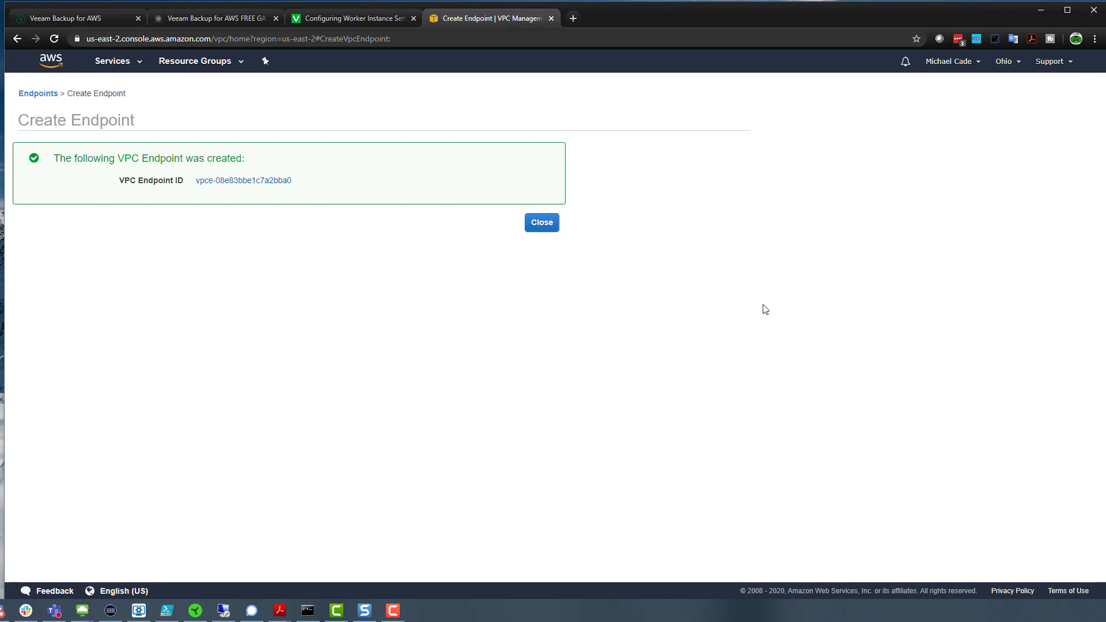
- Return to Veeam Backup for AWS, dismiss the S3 endpoint warning, and finish the VBO Backup policy edit
click(82, 21)
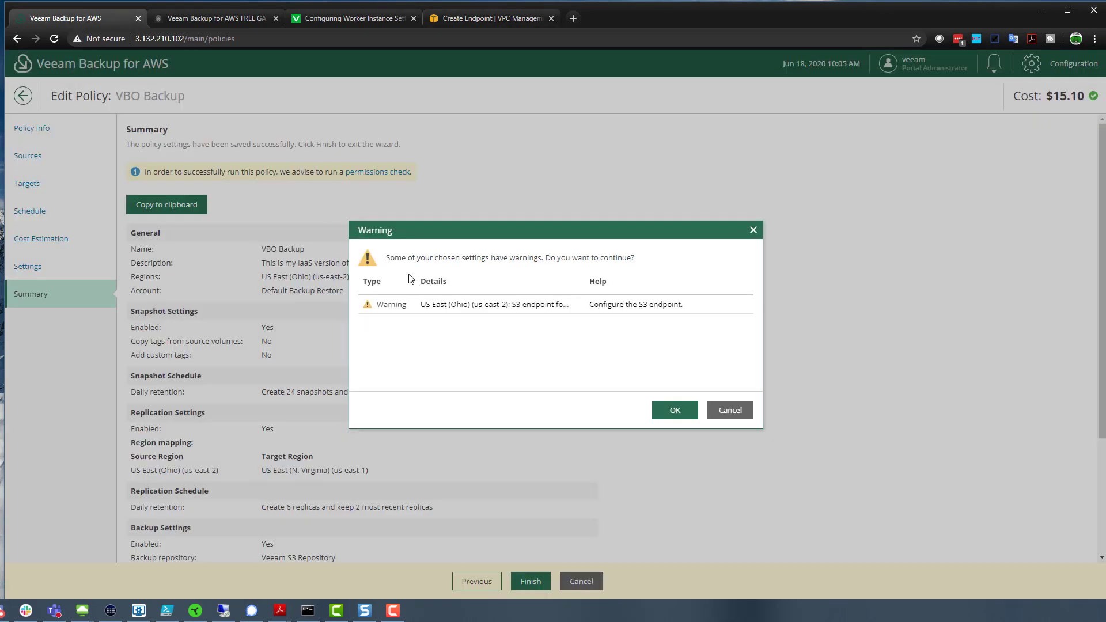
click(730, 410)
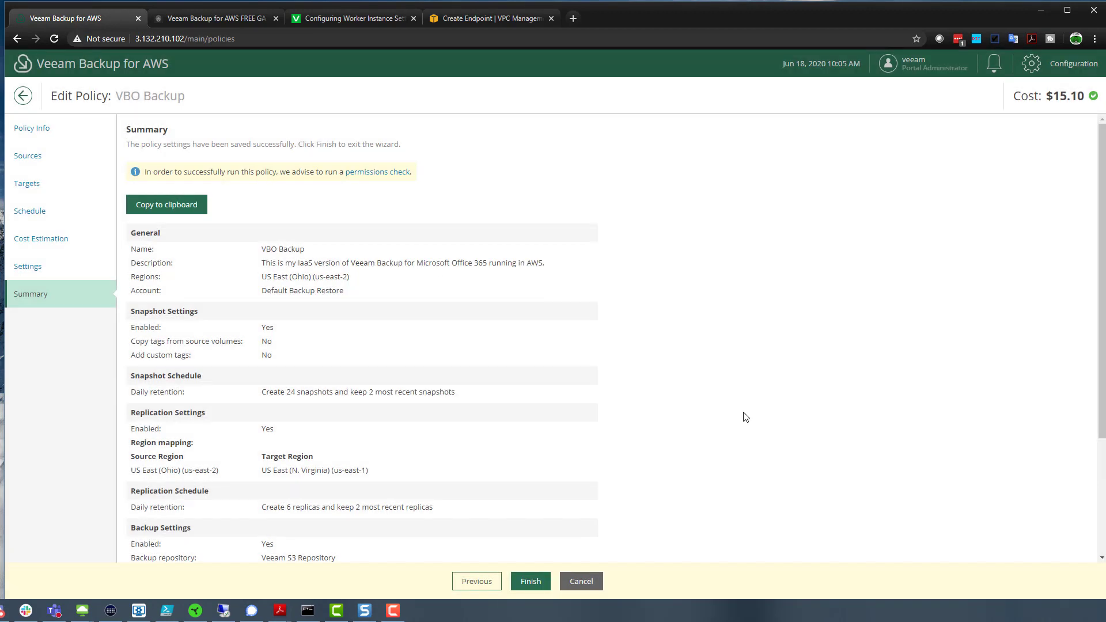
click(535, 582)
click(530, 581)
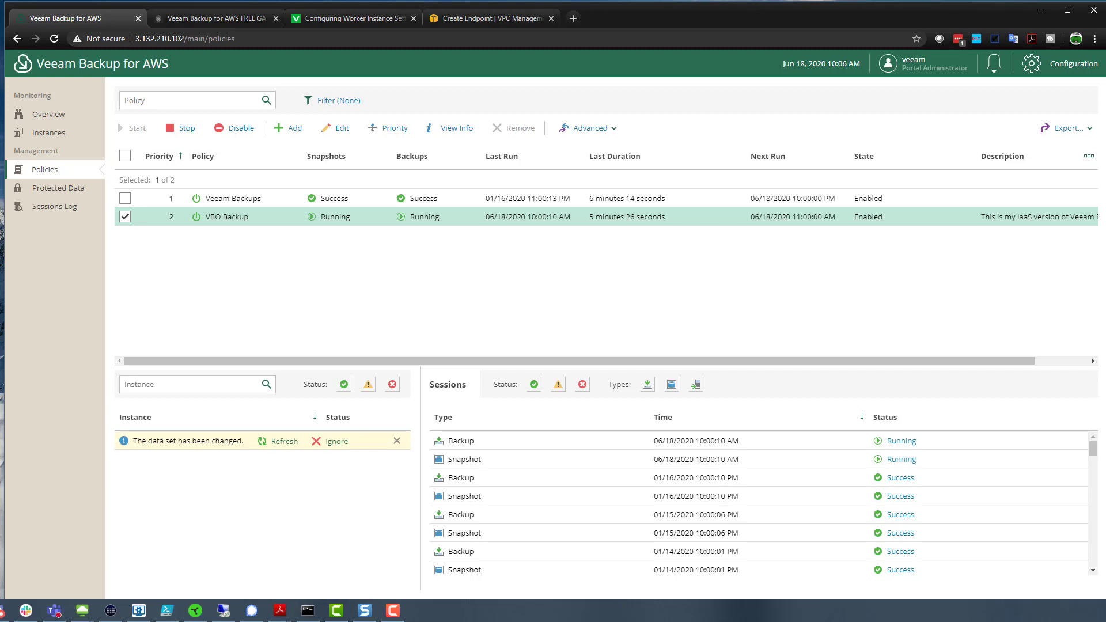
- Reopen the VBO Backup policy for editing and review its targets, schedule and source settings
click(343, 129)
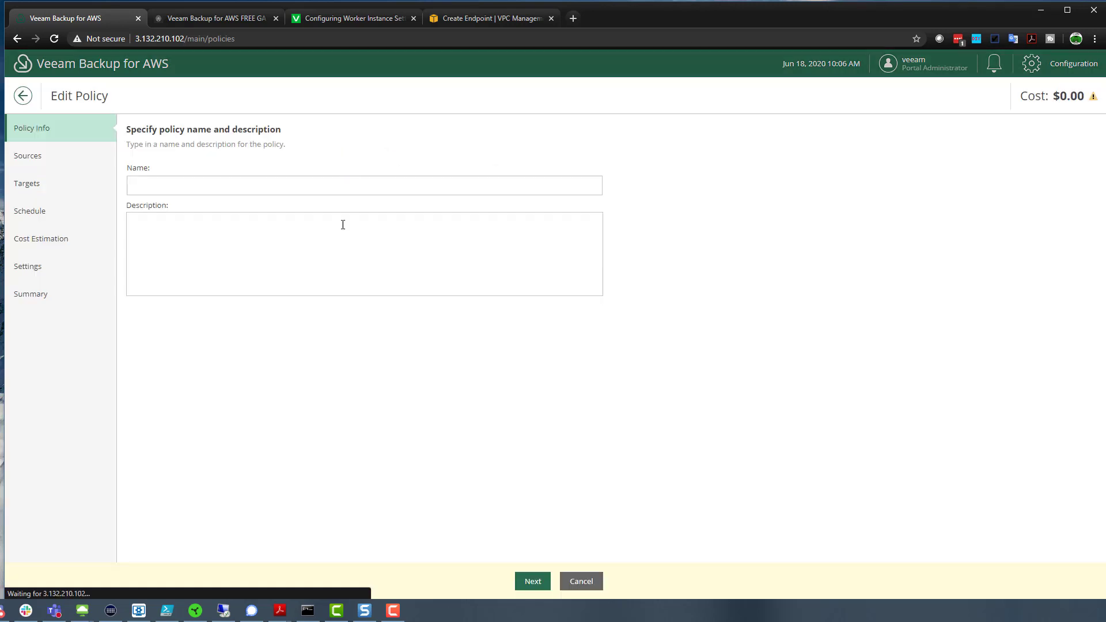
click(41, 187)
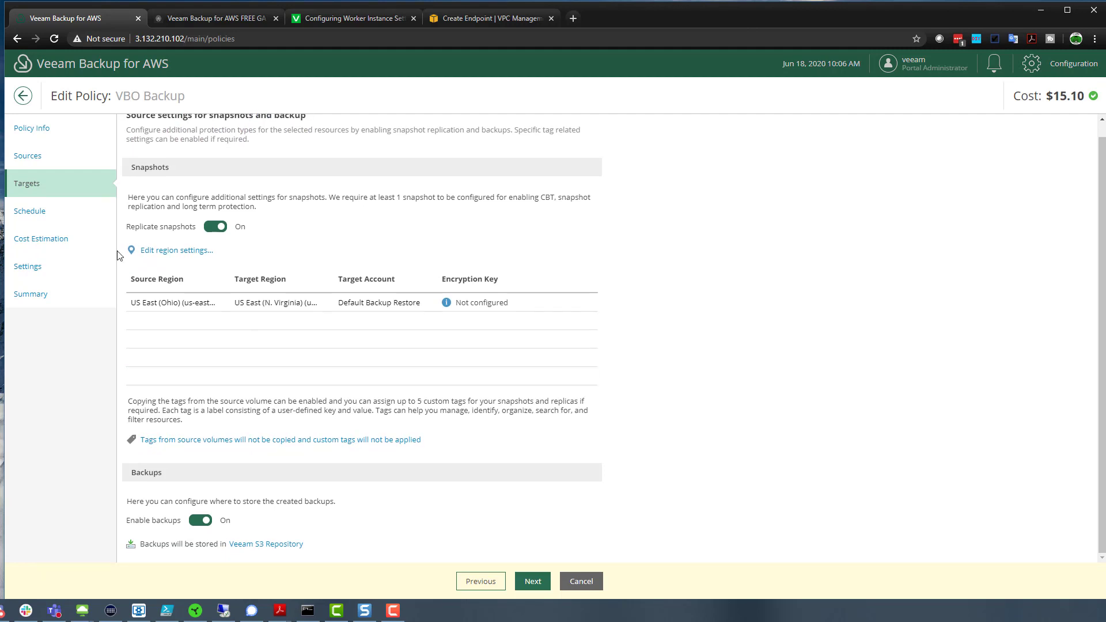
click(45, 221)
click(41, 163)
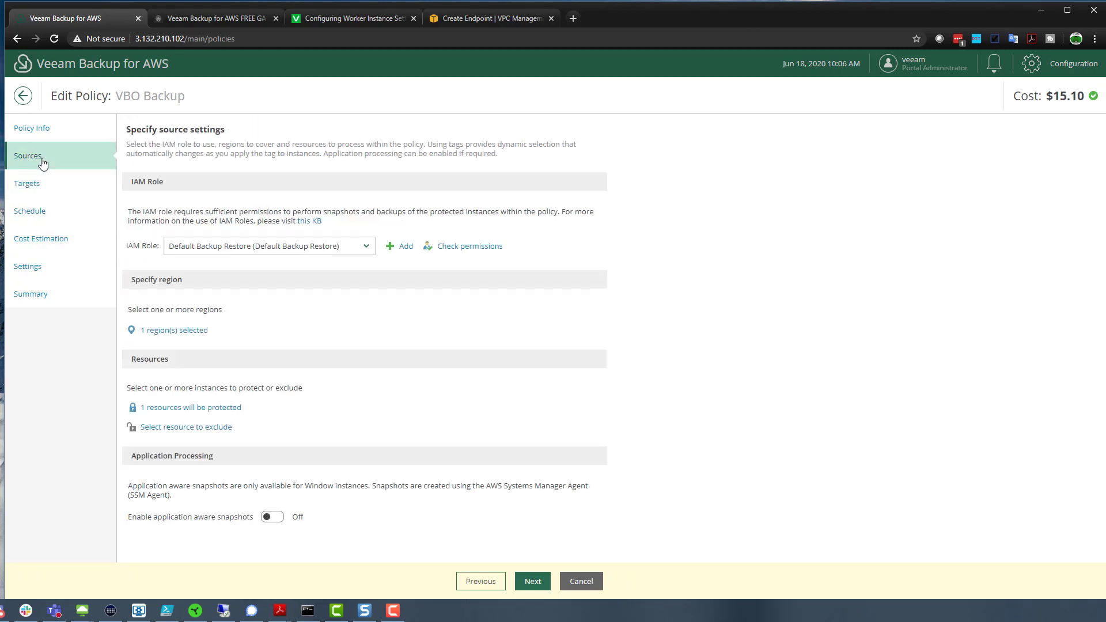